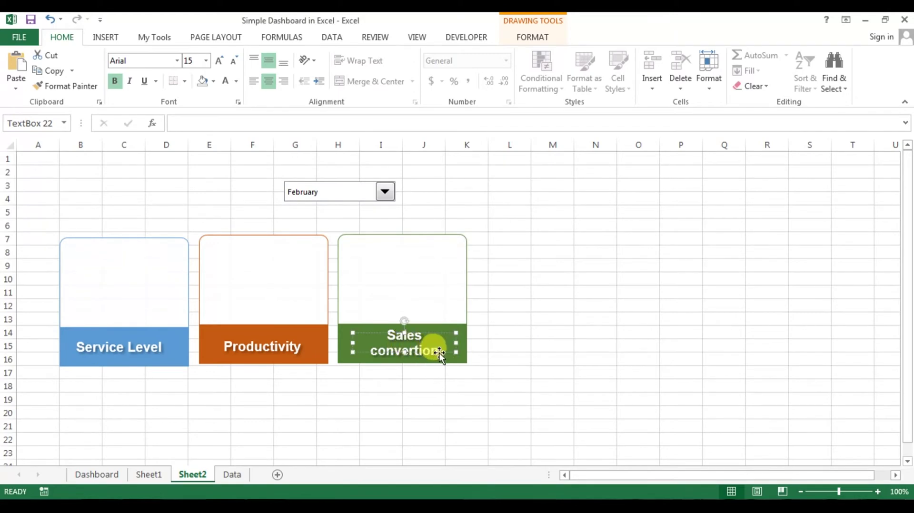
Widen the "Sales convertion" label so it fits on one line and position it on the green band of its card
mouse_move(456, 349)
left_mouse_down()
mouse_move(446, 343)
mouse_move(470, 354)
left_mouse_up()
left_click_drag(346, 341, 339, 343)
mouse_move(439, 353)
left_mouse_down()
mouse_move(430, 348)
mouse_move(434, 355)
left_mouse_up()
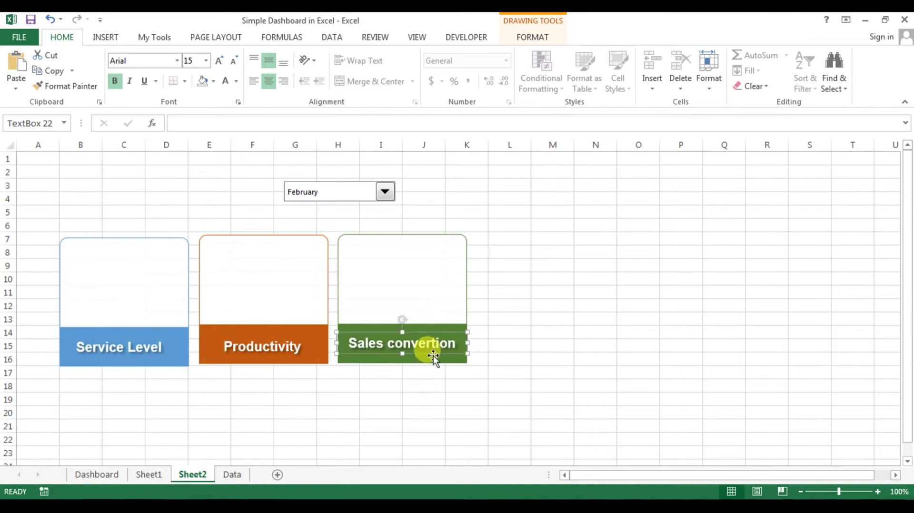
left_click(276, 347, "shift")
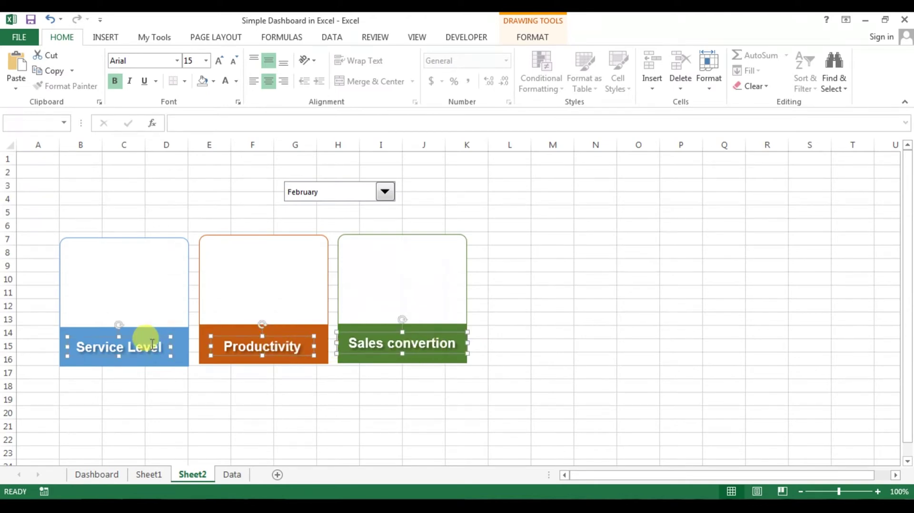
left_click(579, 322)
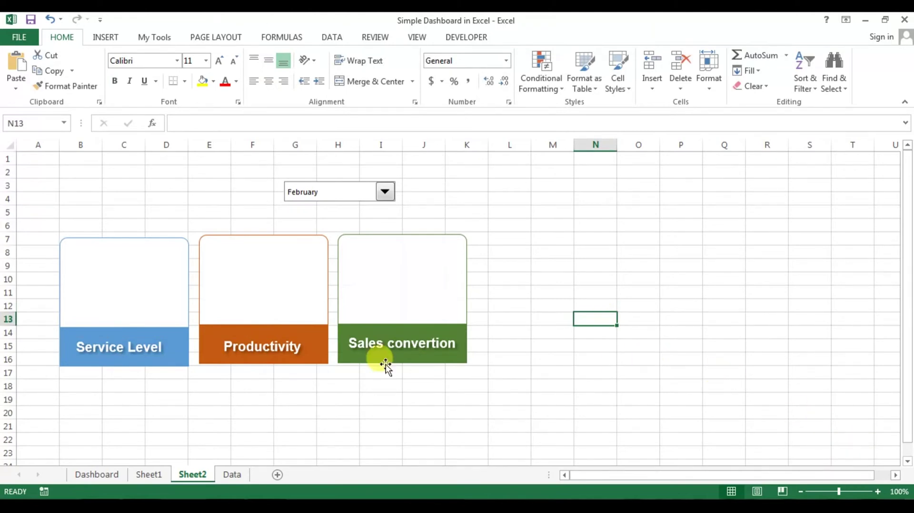
Bottom-align the Service Level and Productivity labels with each other
left_click(433, 342)
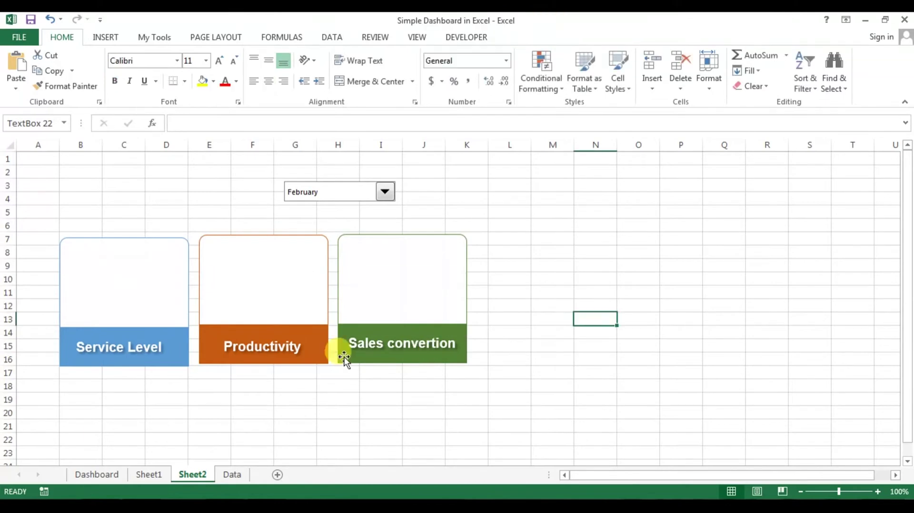
left_click(286, 344)
left_click(145, 341, "ctrl")
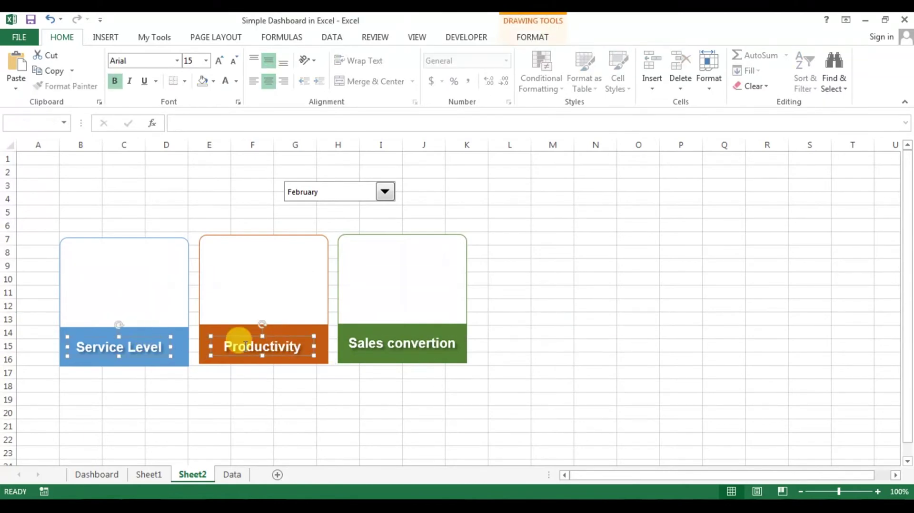
left_click(417, 37)
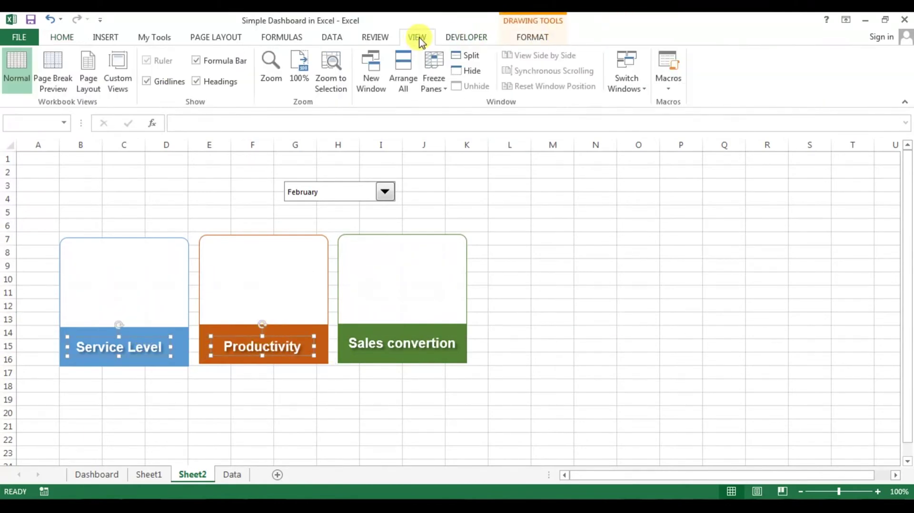
left_click(380, 36)
left_click(504, 34)
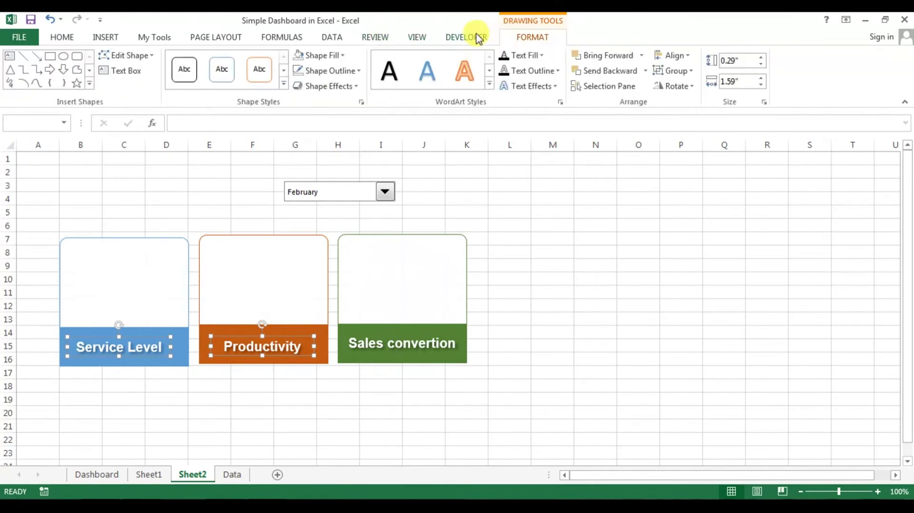
left_click(688, 57)
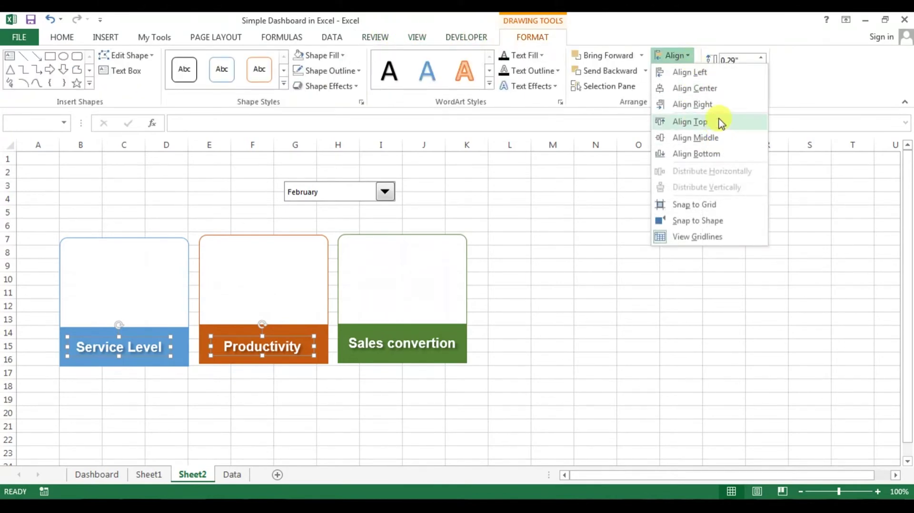
left_click(695, 89)
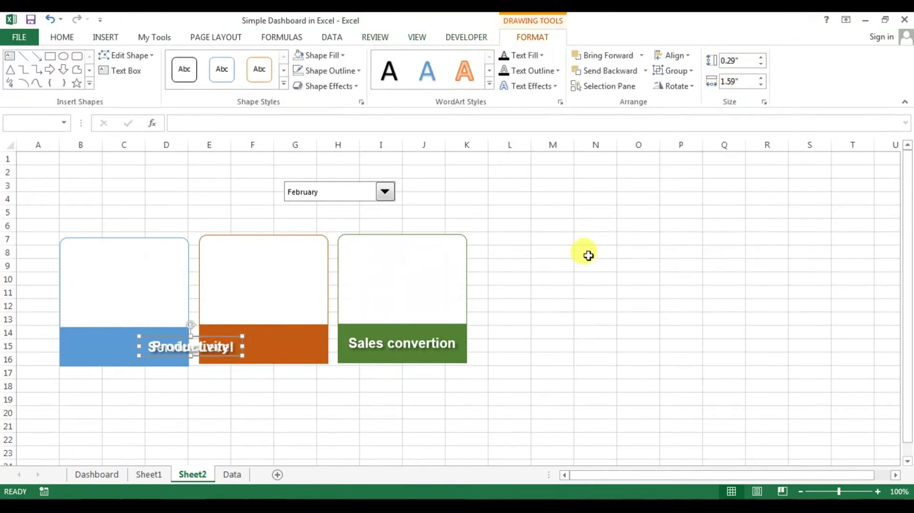
key("ctrl+z")
left_click(677, 55)
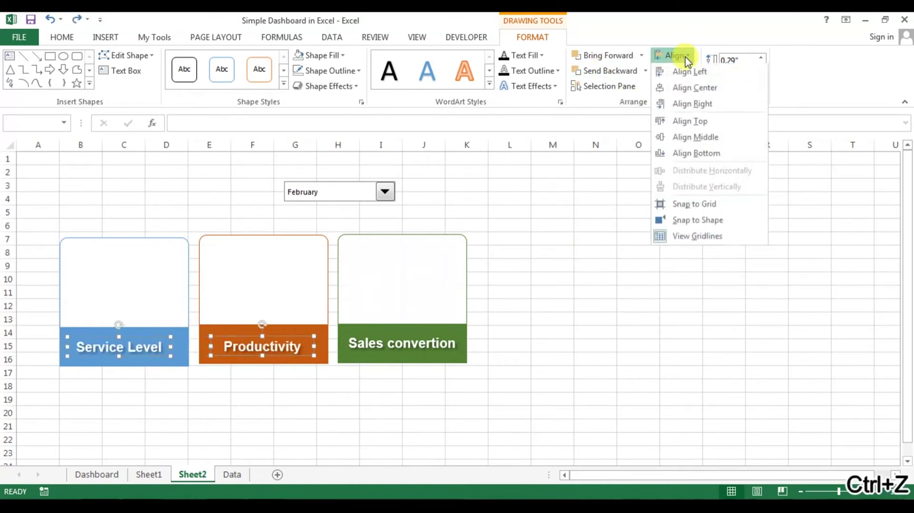
left_click(711, 153)
left_click(592, 266)
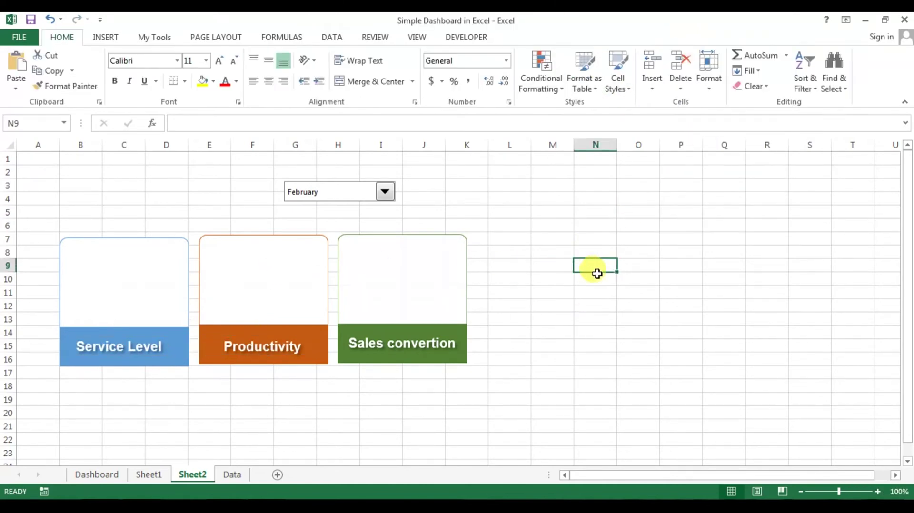
Insert a blue WordArt text with a reflection on Sheet2 and place it on the empty cells beside the Sales convertion card
left_click(96, 475)
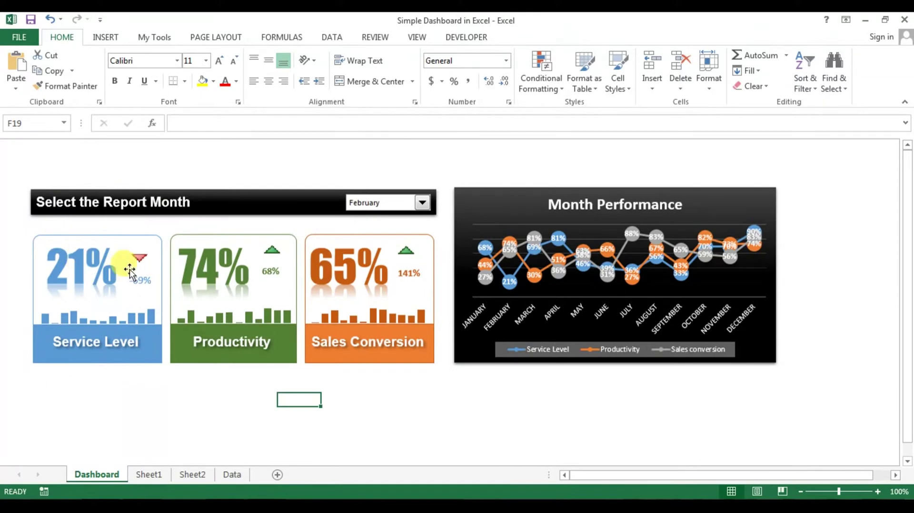
left_click(229, 476)
left_click(186, 477)
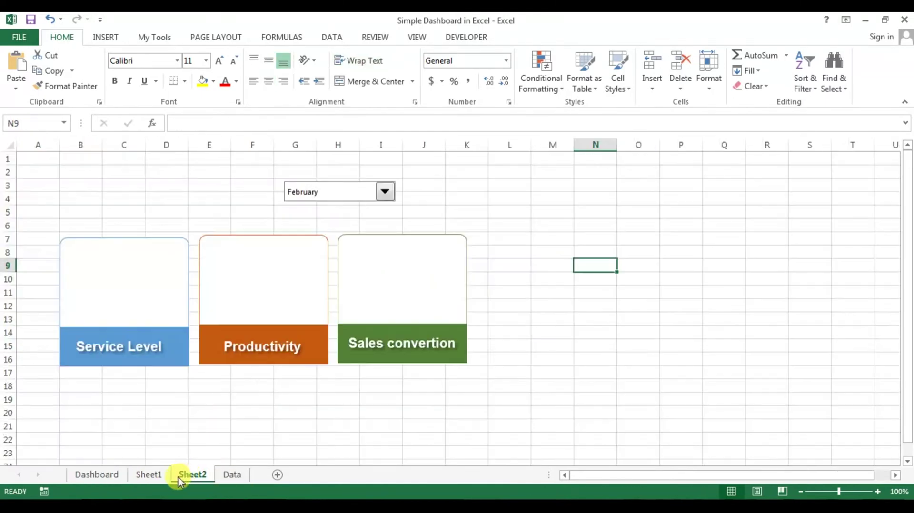
left_click(155, 197)
left_click(106, 37)
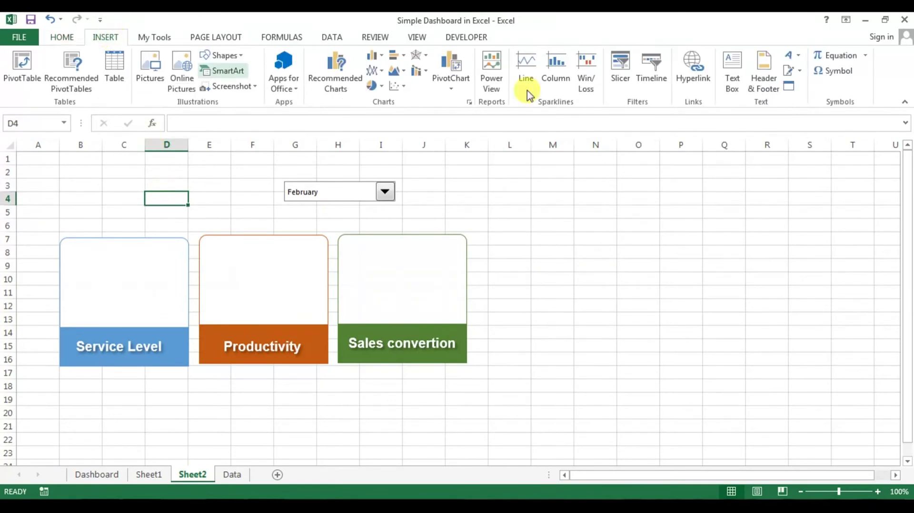
left_click(800, 59)
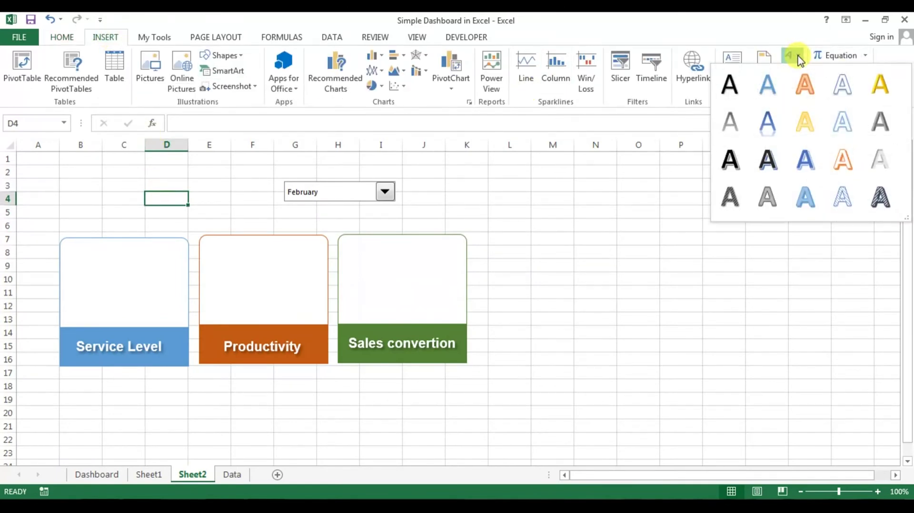
left_click(771, 126)
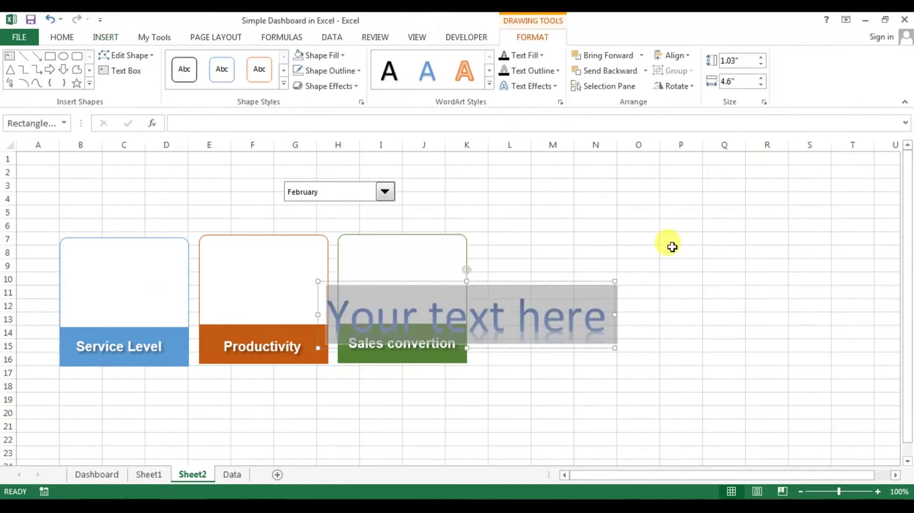
left_click_drag(573, 281, 736, 246)
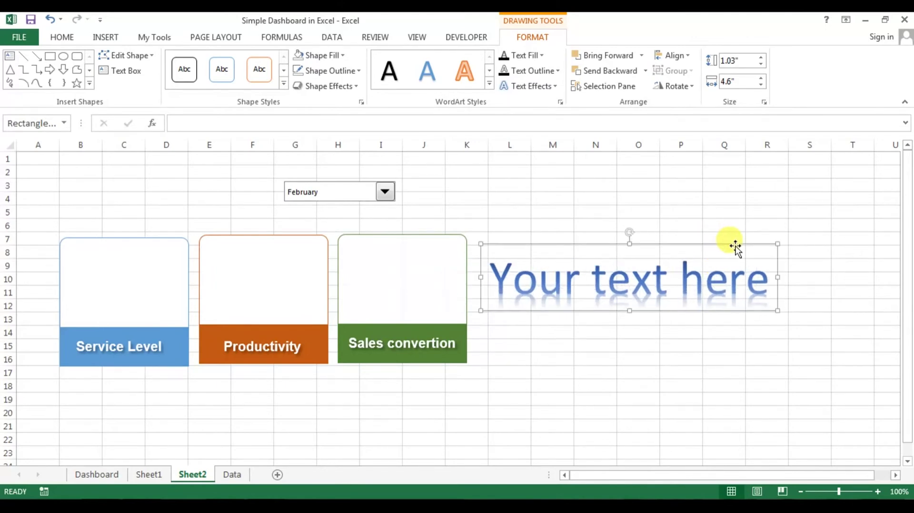
left_click(631, 279)
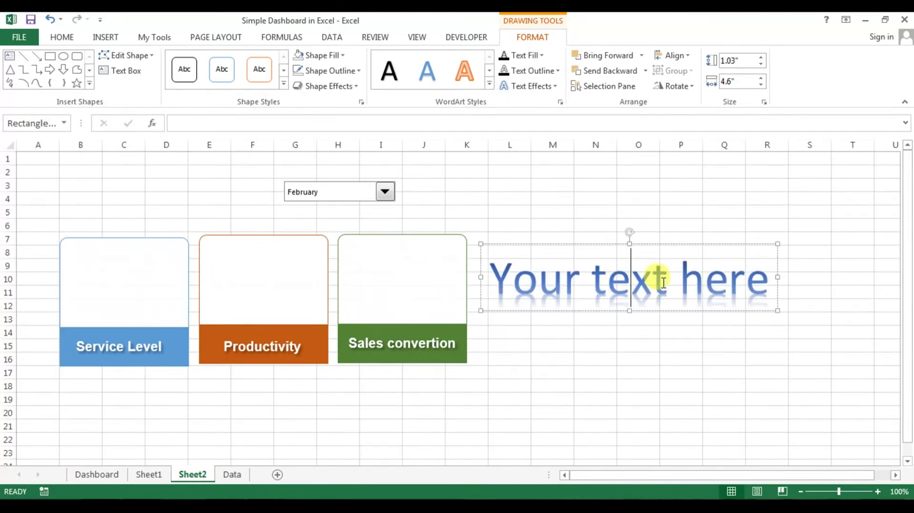
left_click_drag(676, 310, 708, 309)
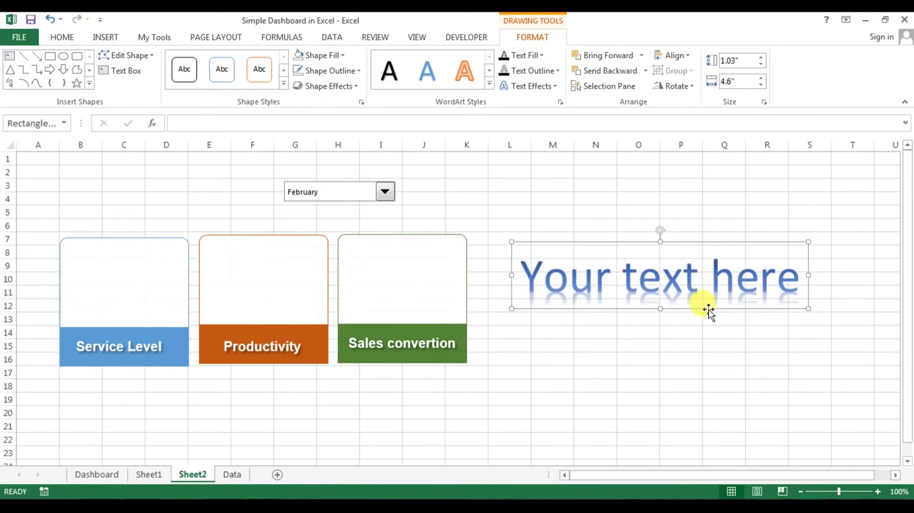
Link the WordArt to cell J2 of Sheet1 with =Sheet1!J2 and move it into the upper part of the Service Level card
left_click(303, 124)
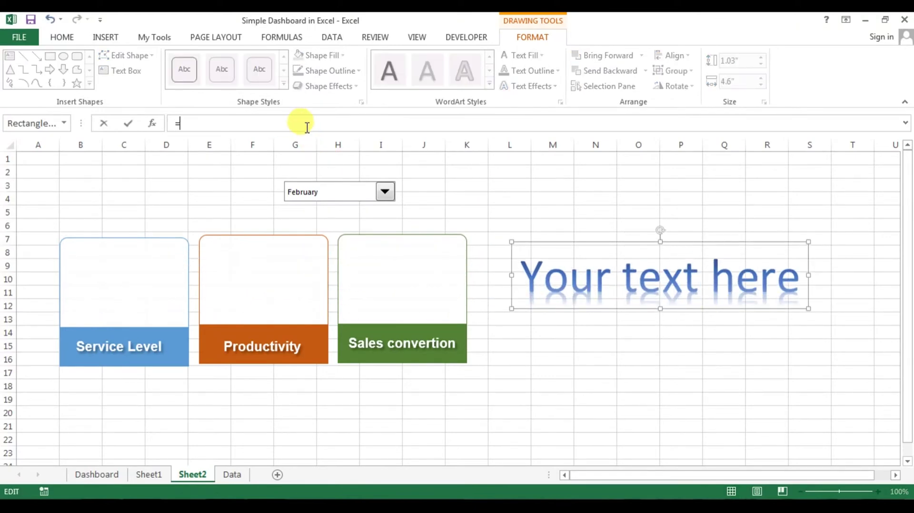
left_click(164, 478)
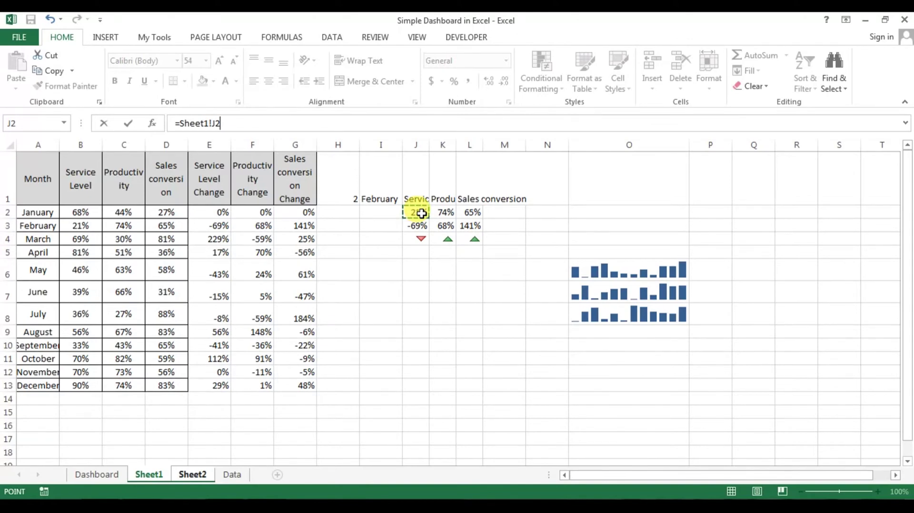
key("Return")
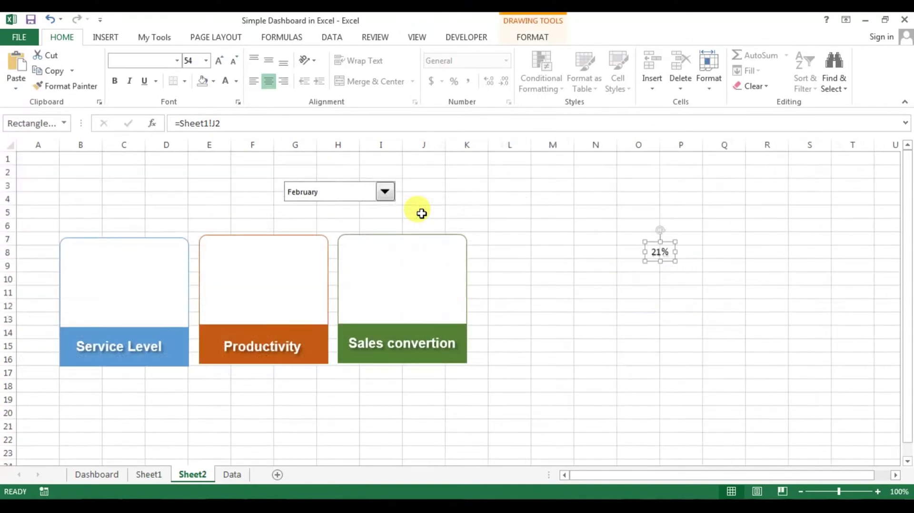
left_click_drag(657, 260, 87, 264)
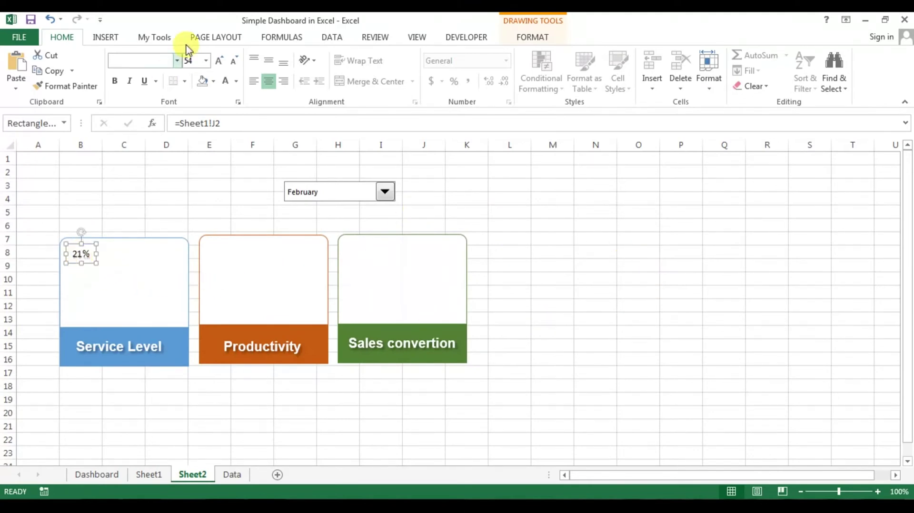
Set the Service Level percentage to Impact at size 50 and position it inside the card
left_click(161, 64)
left_click(196, 62)
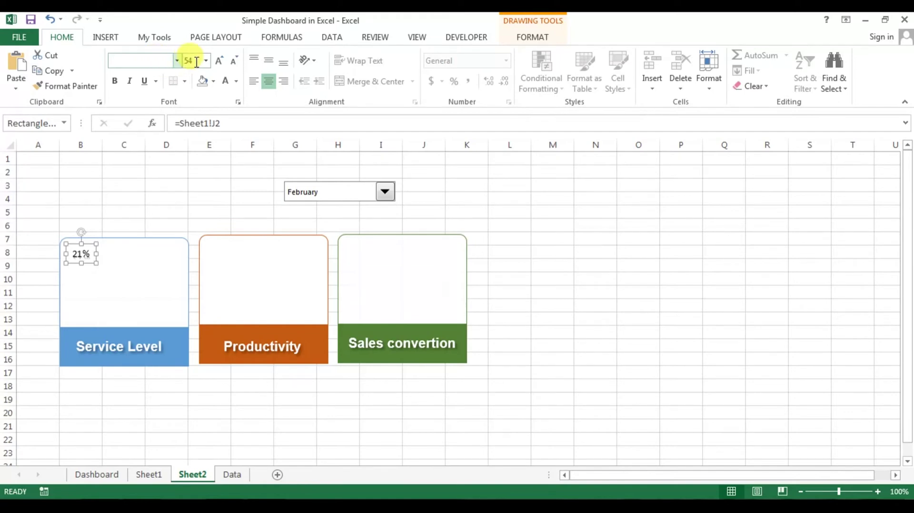
type("5")
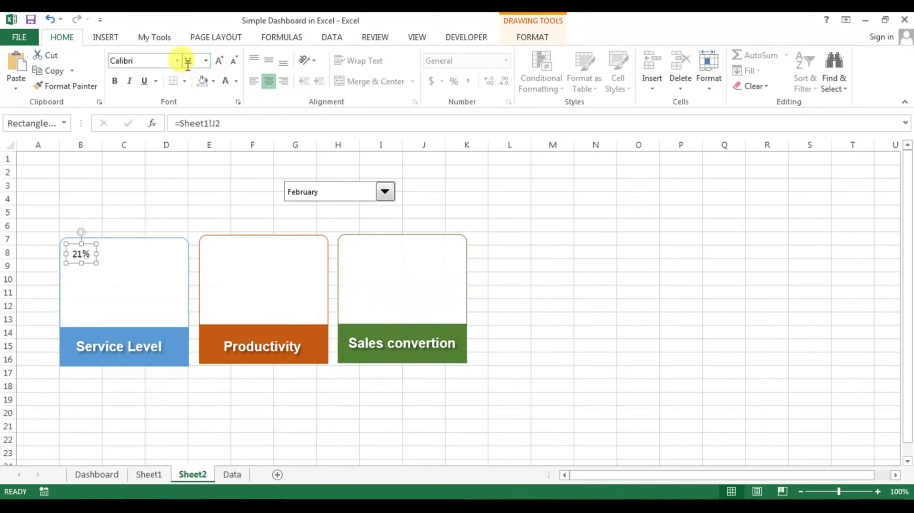
left_click(209, 64)
type("50")
key("Return")
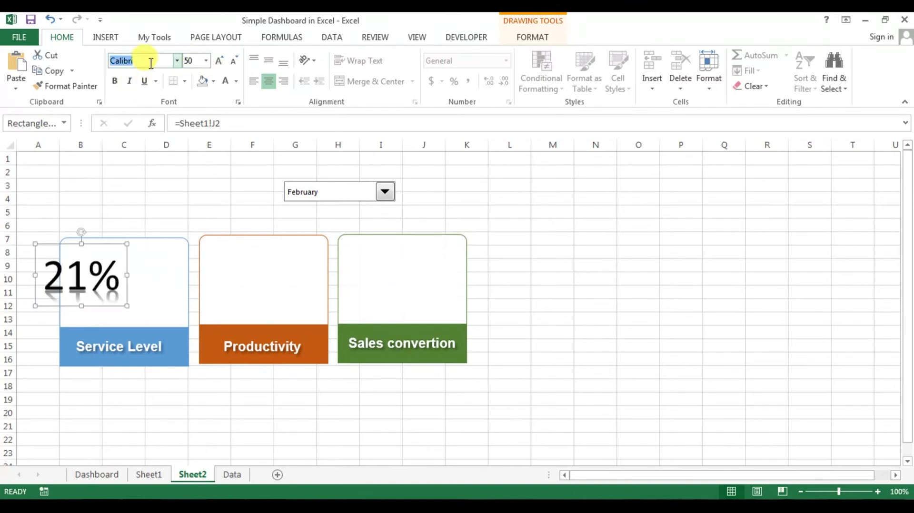
type("Impact")
key("Return")
left_click_drag(119, 254, 139, 246)
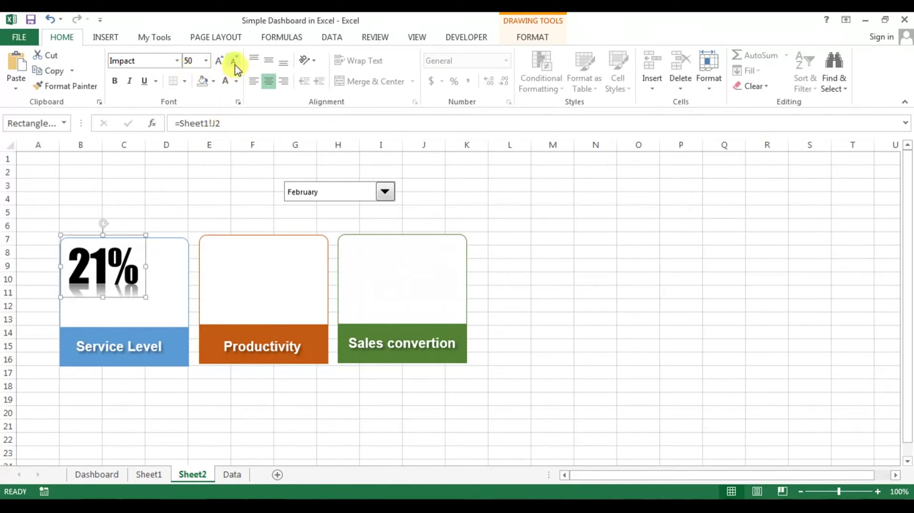
Change the font color of the Service Level percentage to the theme blue that matches its card
left_click(238, 83)
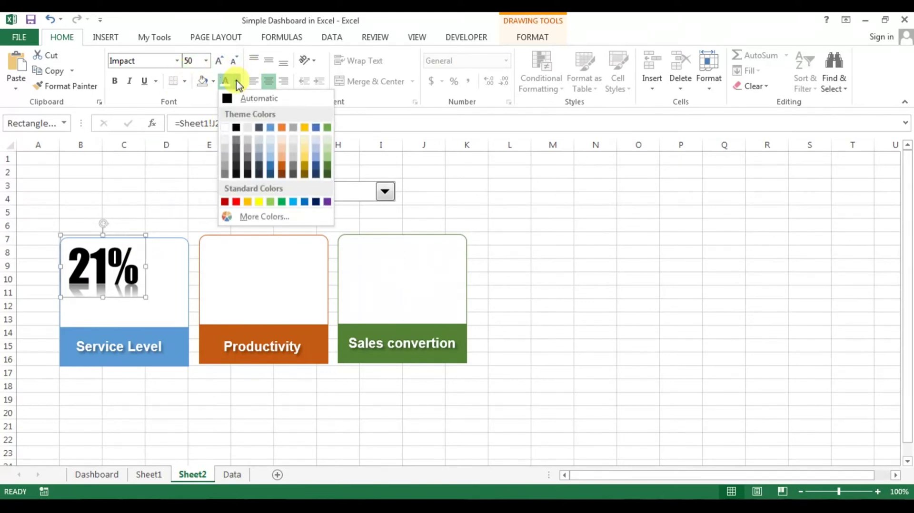
left_click(272, 129)
left_click(254, 197)
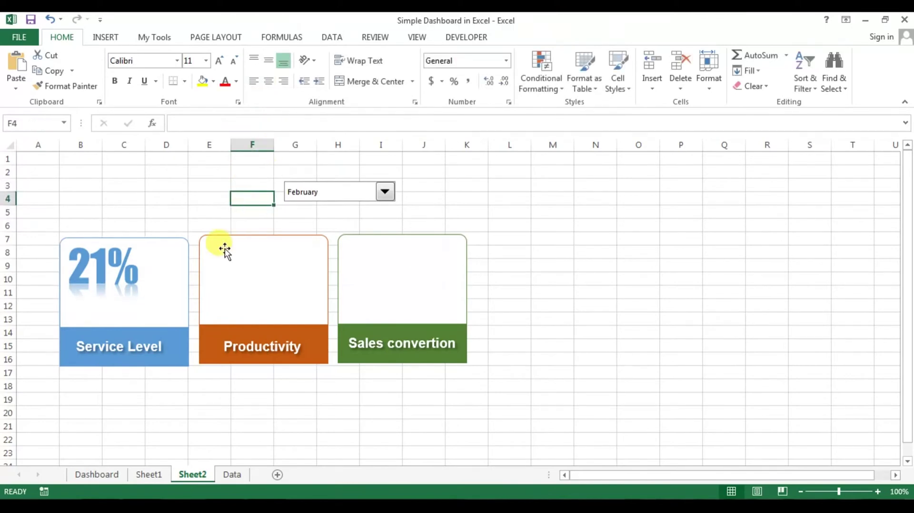
Copy the Service Level percentage into the Productivity and Sales convertion cards
left_click(121, 276)
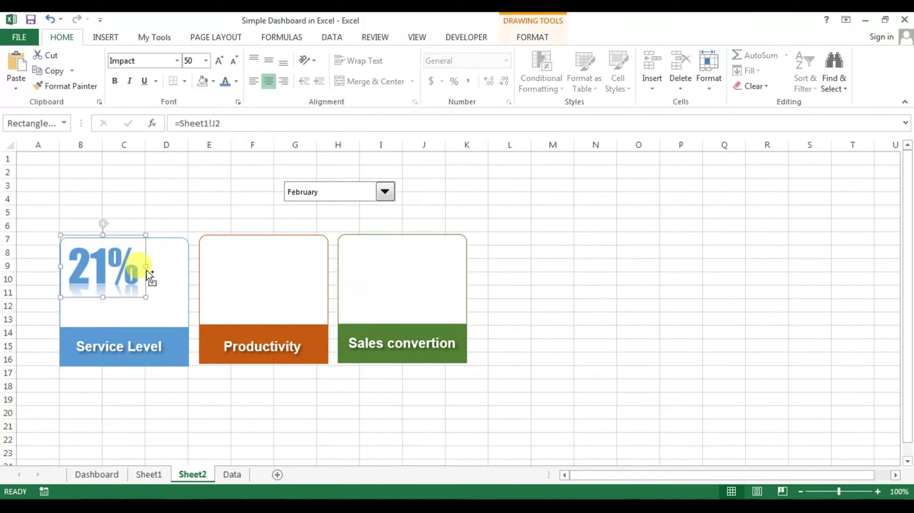
key("ctrl+v")
left_click_drag(136, 304, 404, 292)
key("ctrl+v")
Change the link of the Productivity card's percentage to =Sheet1!k2
left_click(261, 267)
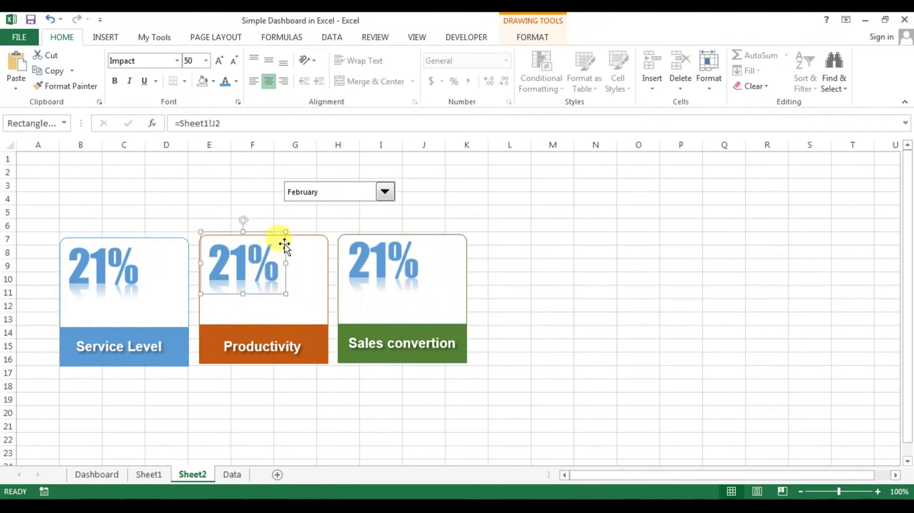
left_click(218, 125)
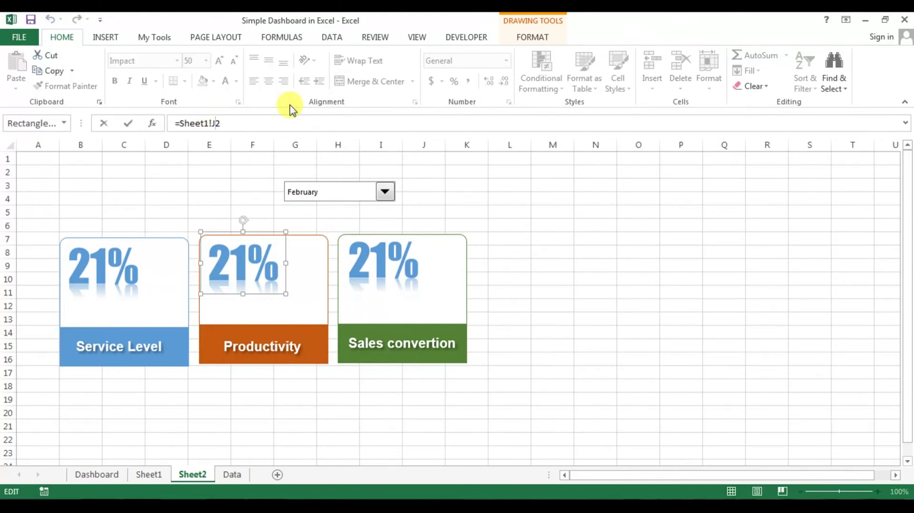
type("k")
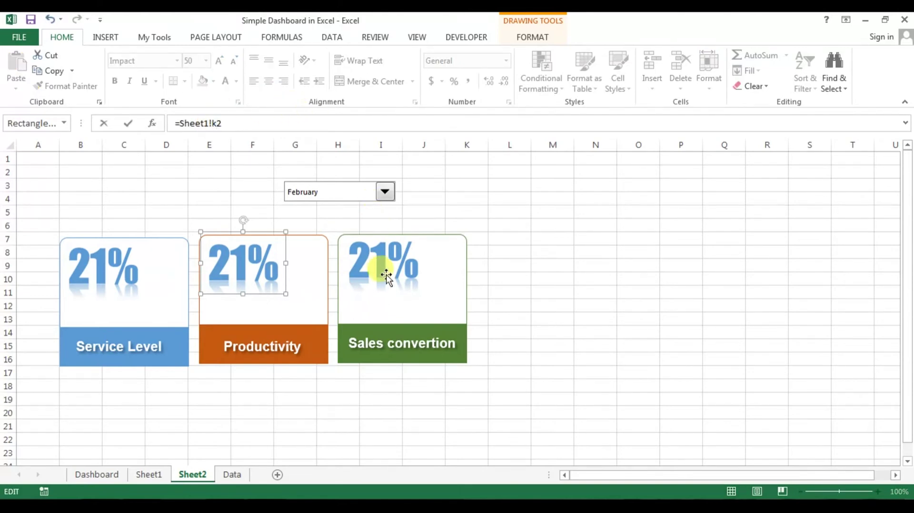
Change the link of the Sales convertion card's percentage to =Sheet1!L2
left_click(379, 265)
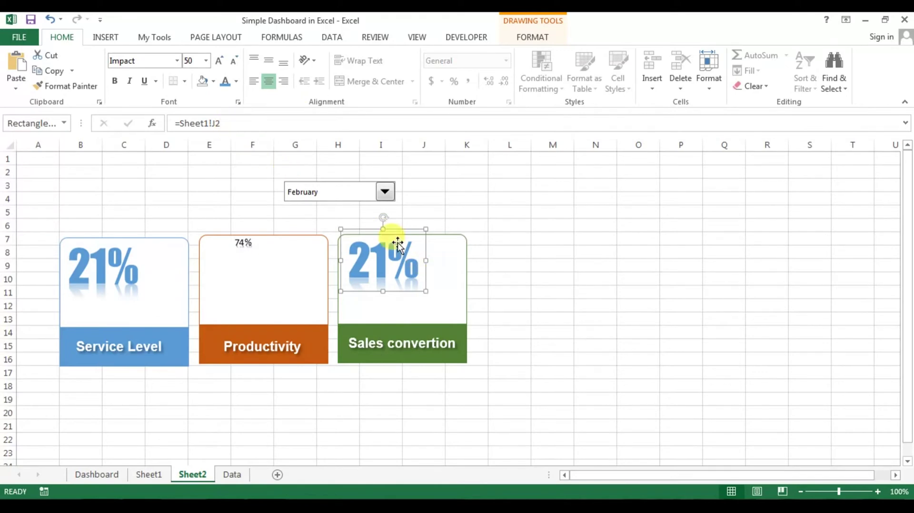
left_click(218, 124)
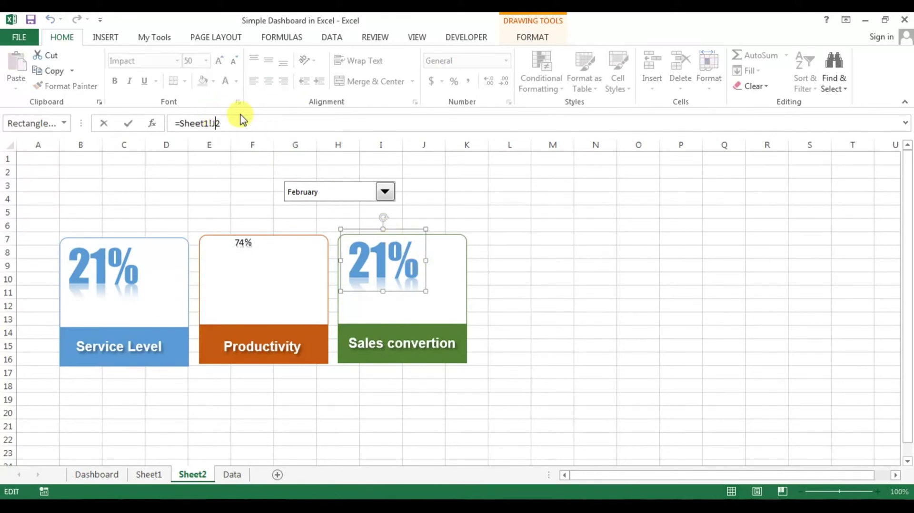
left_click(586, 195)
Apply the Service Level percentage's formatting to the Productivity and Sales convertion percentages with Format Painter
left_click(133, 260)
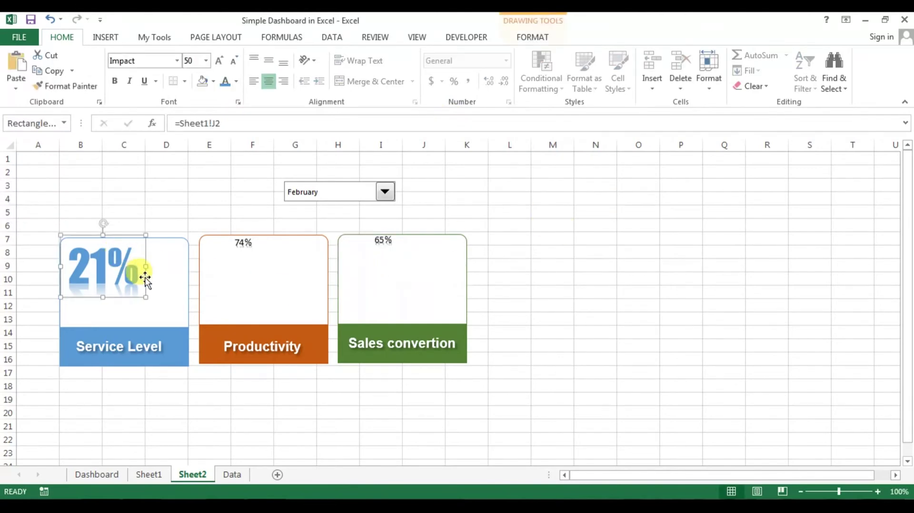
left_click(84, 88)
left_click(241, 241)
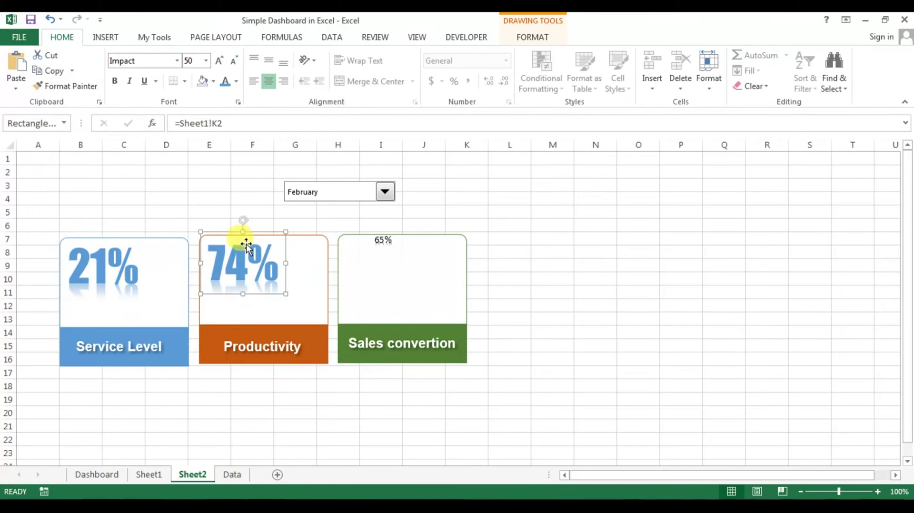
left_click(69, 89)
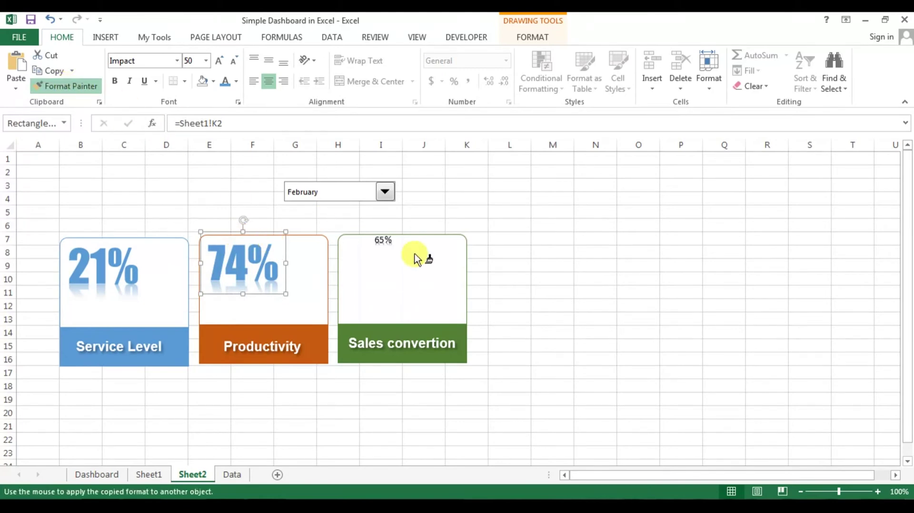
left_click(381, 240)
left_click(555, 225)
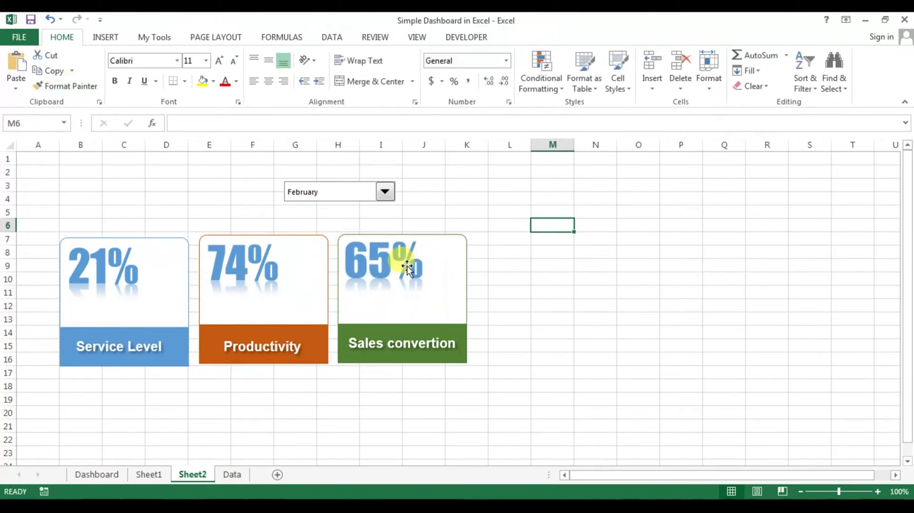
Recolor the Productivity percentage dark theme orange and the Sales convertion percentage dark theme green to match their cards
left_click(265, 273)
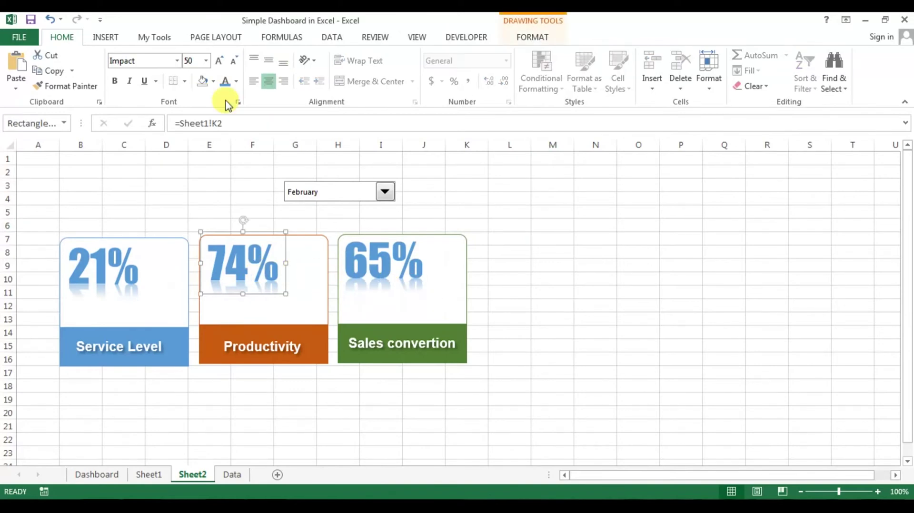
left_click(237, 82)
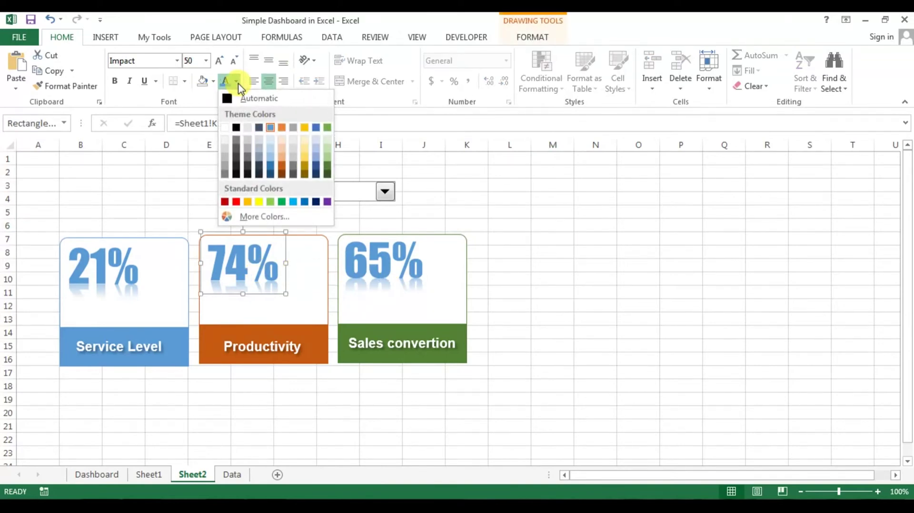
left_click(283, 170)
left_click(373, 243)
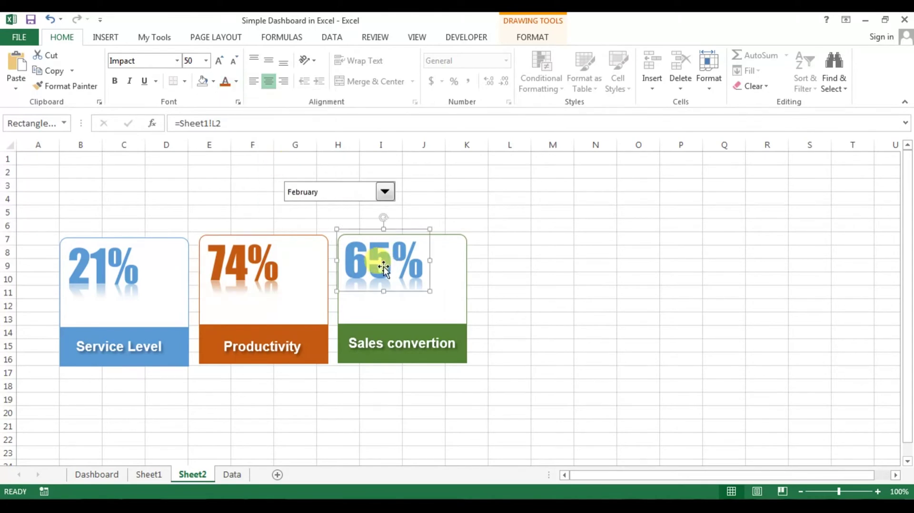
left_click(237, 82)
left_click(332, 163)
left_click(565, 223)
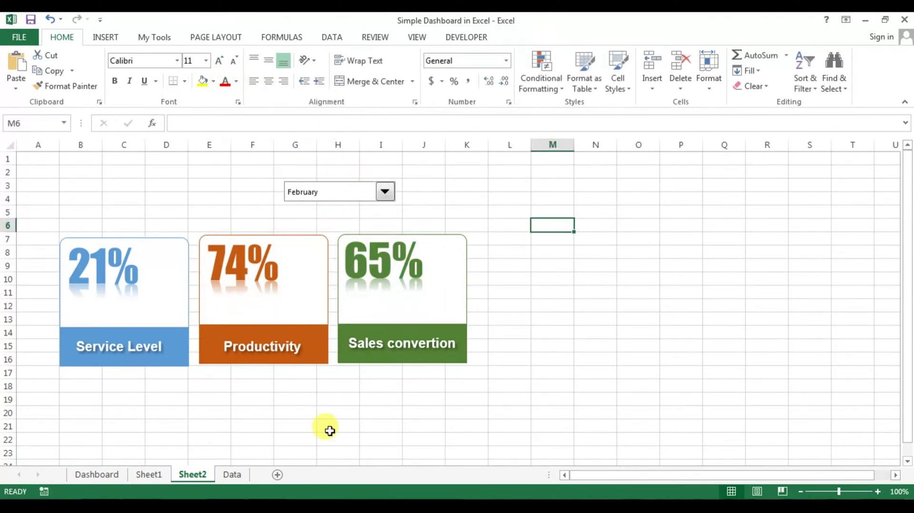
Examine the change percentages on the finished Dashboard cards and their source cells in Sheet1, and return to Sheet2
left_click(96, 475)
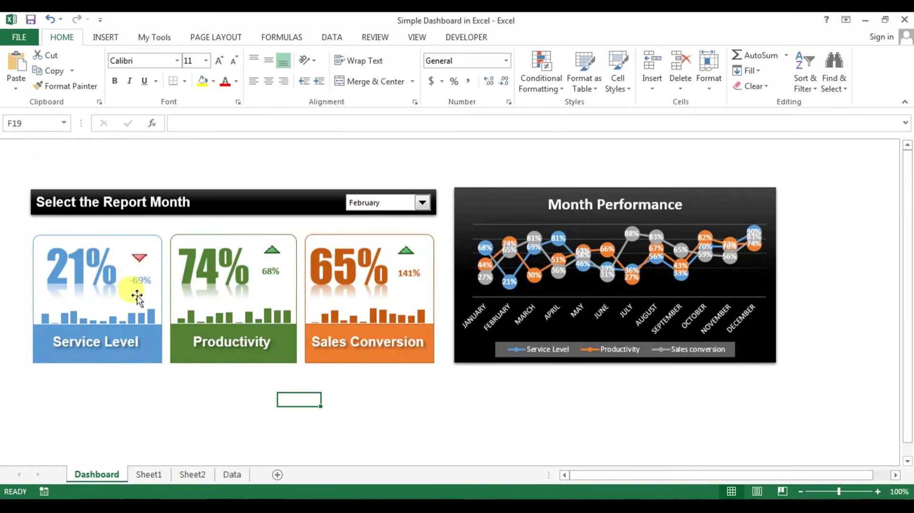
left_click(148, 475)
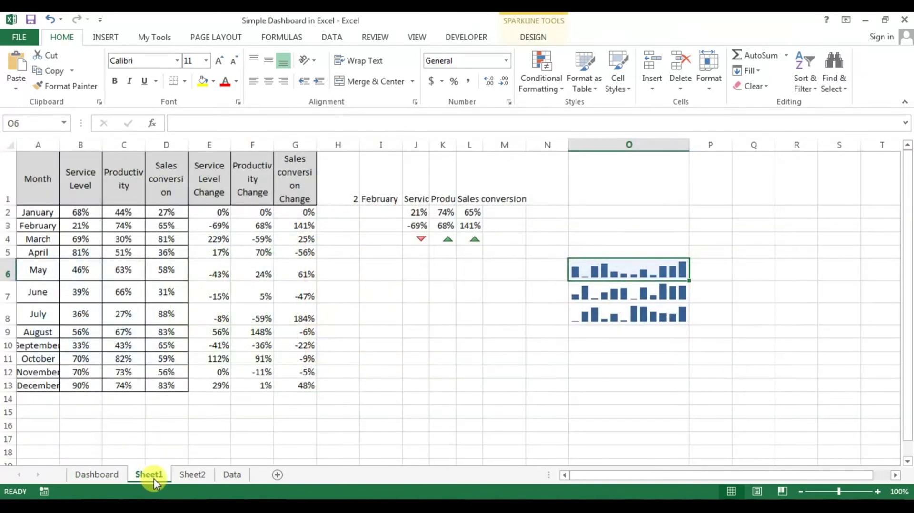
left_click(114, 475)
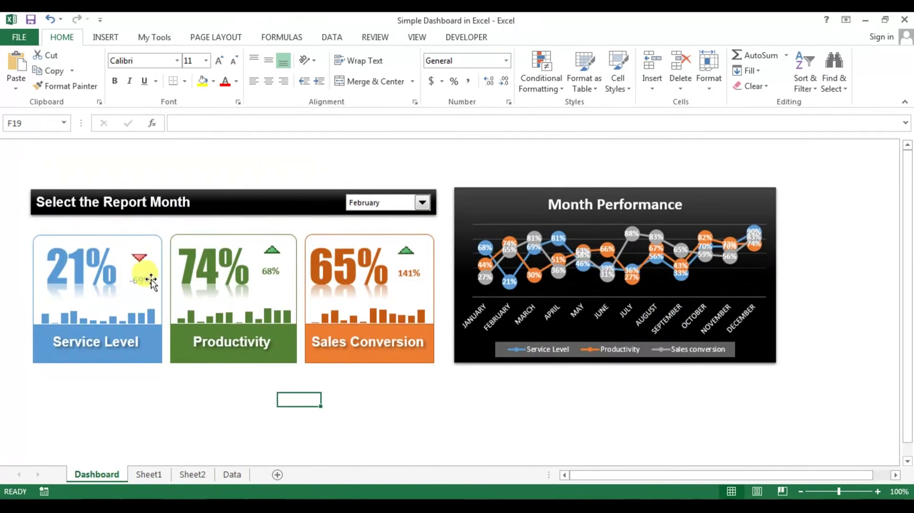
left_click(149, 475)
left_click(193, 475)
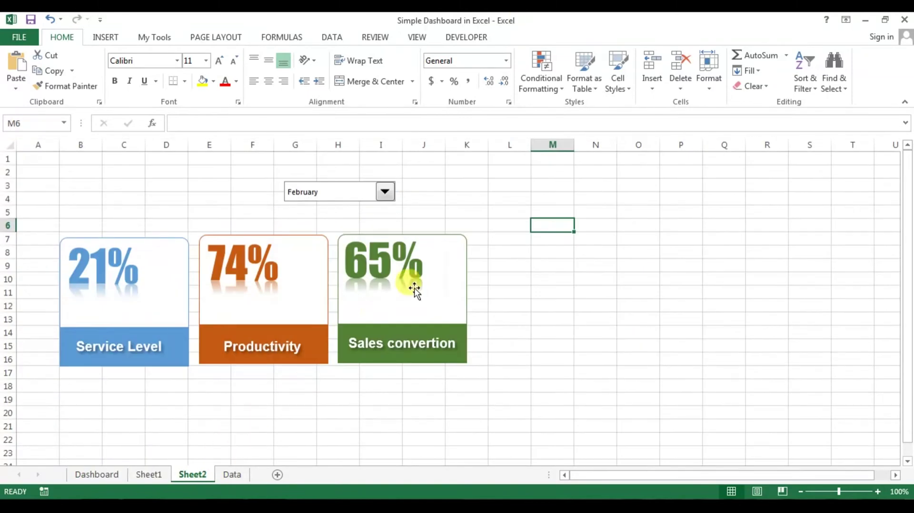
Insert a small text box beside the Sales convertion card and link it to =Sheet1!J3
left_click(524, 252)
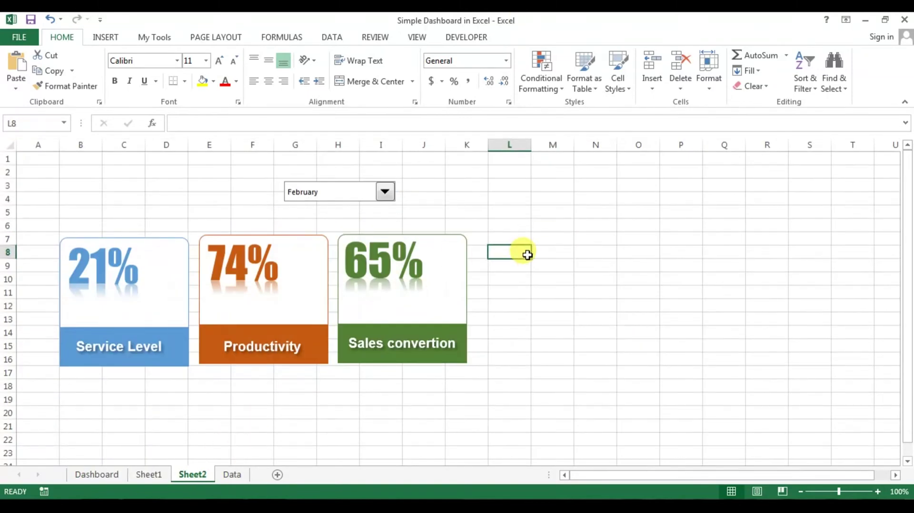
left_click(106, 38)
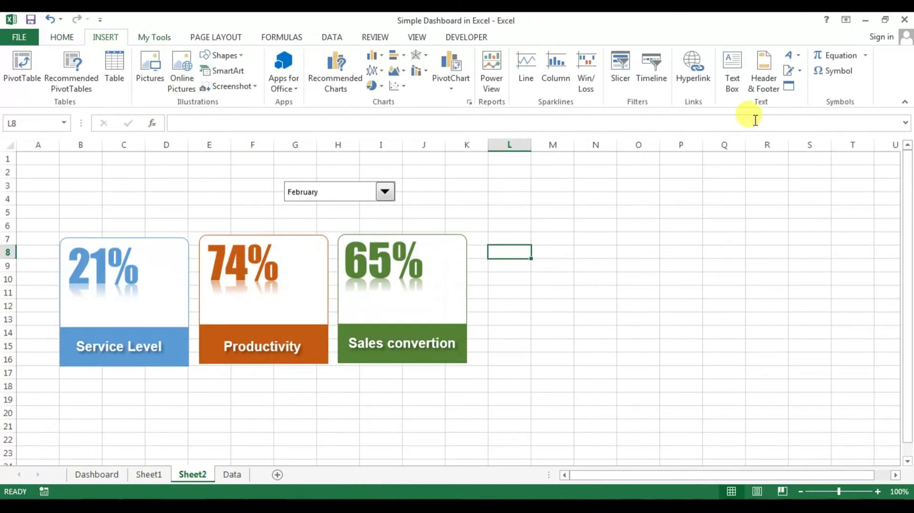
left_click(733, 72)
left_click_drag(497, 229, 547, 262)
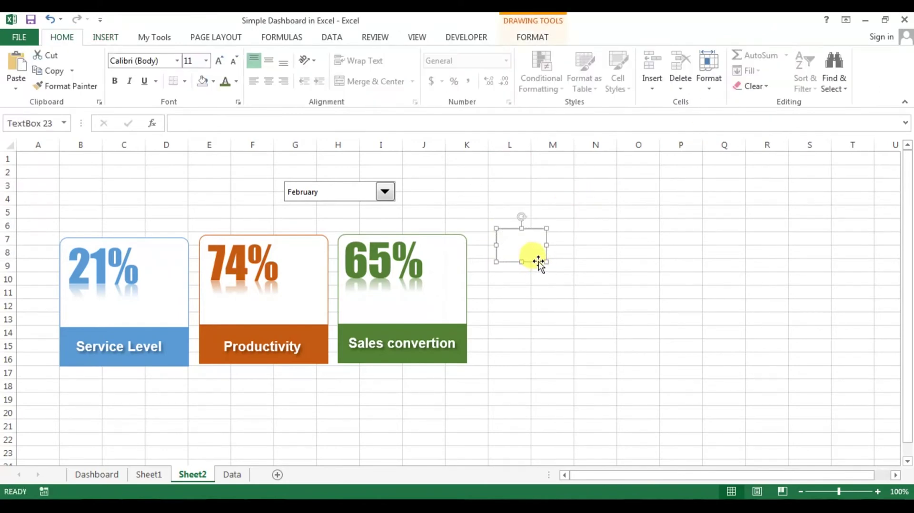
left_click(317, 124)
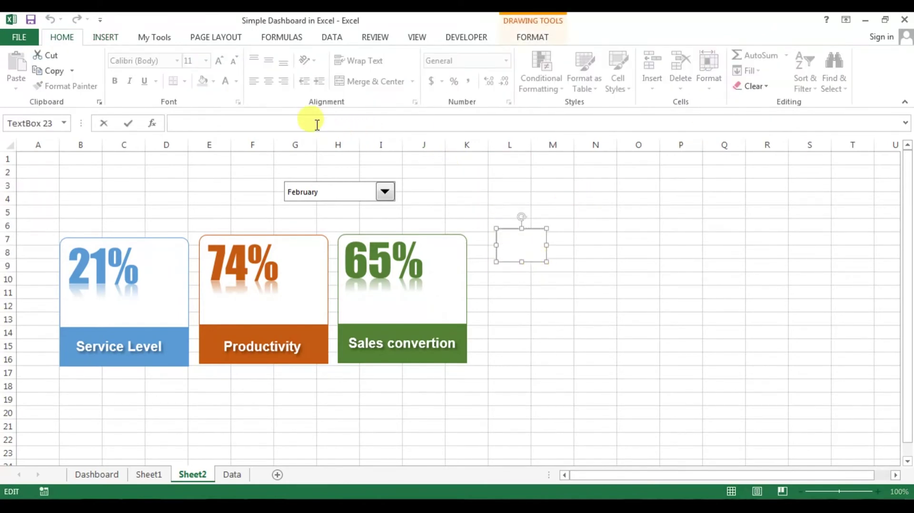
type("=")
left_click(147, 474)
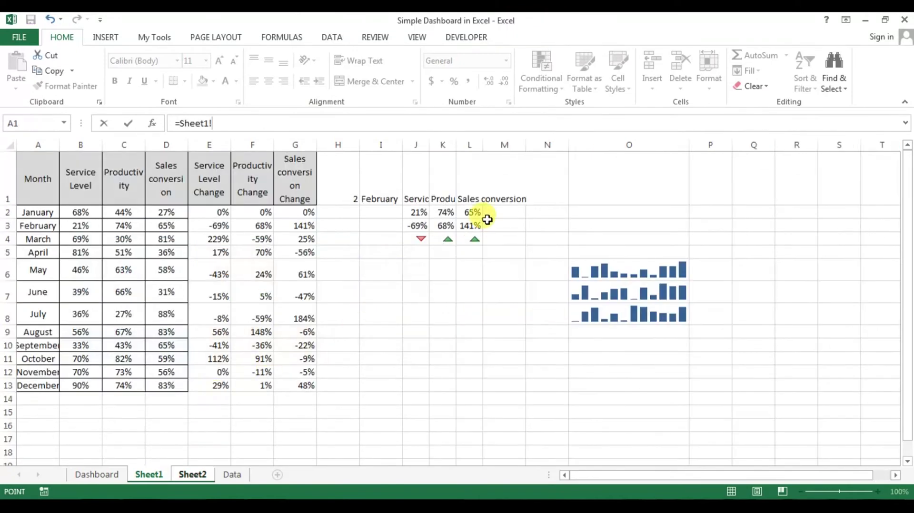
left_click(417, 225)
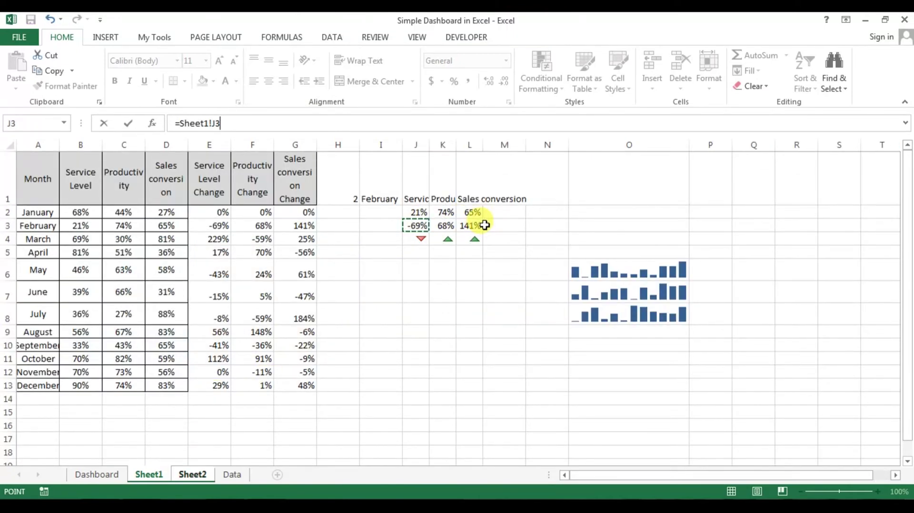
key("Return")
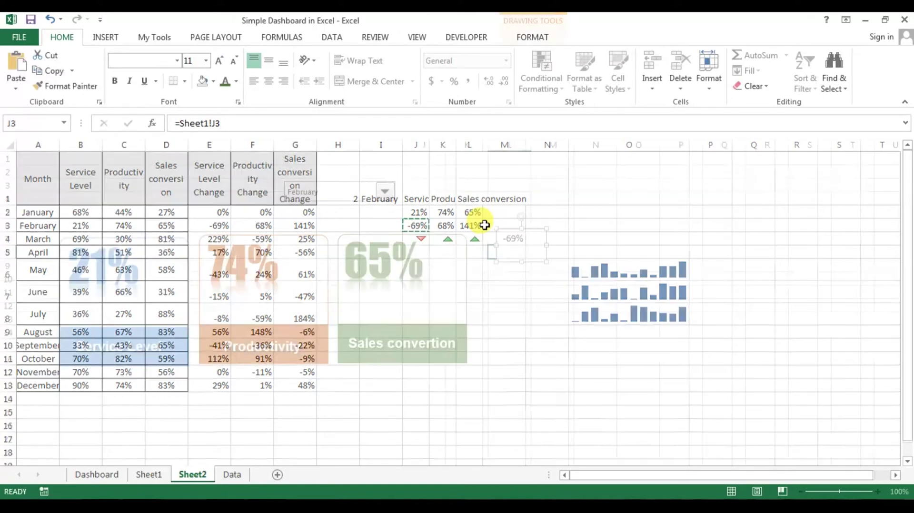
Place the linked text box beside the Service Level percentage with no fill and no outline, sized about 0.29" by 0.6"
left_click_drag(529, 258, 184, 283)
left_click(532, 38)
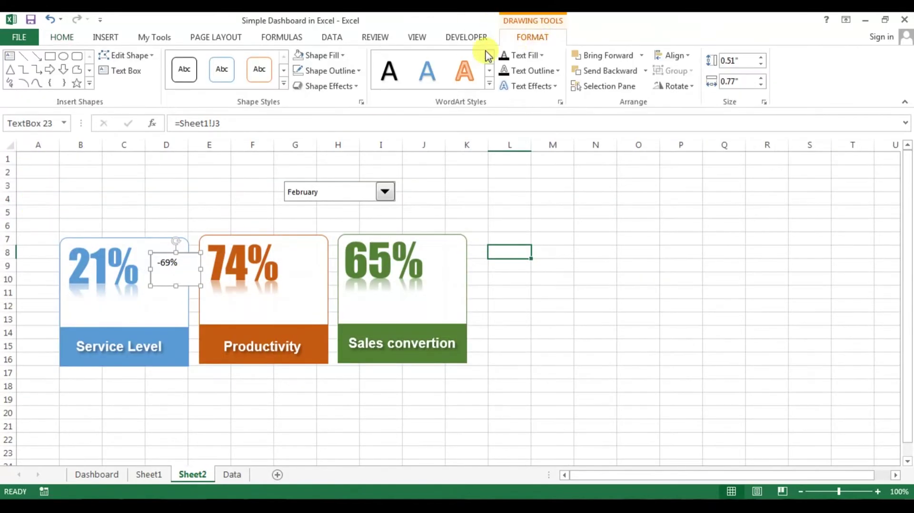
left_click(339, 55)
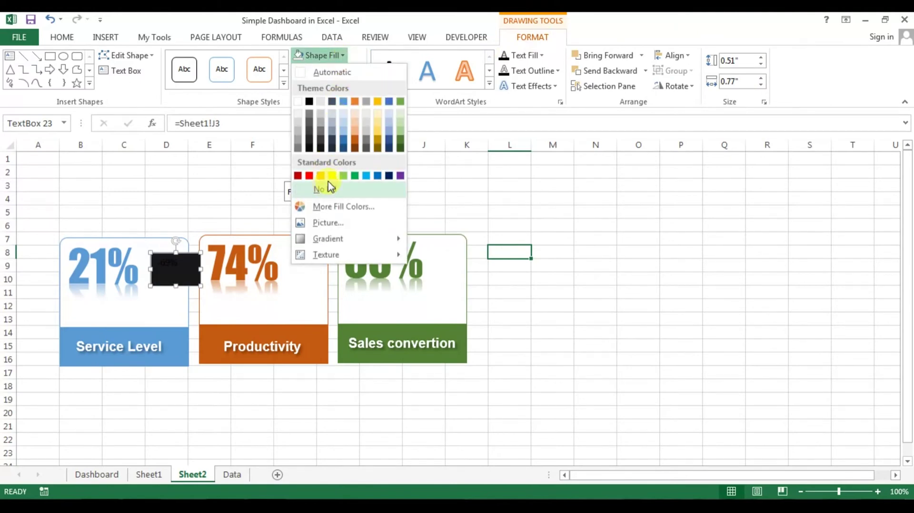
left_click(326, 190)
left_click(355, 77)
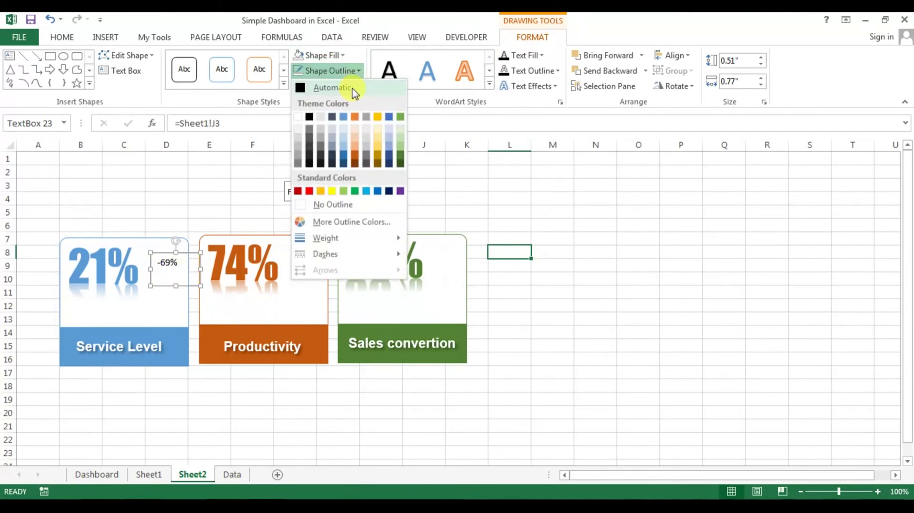
left_click(336, 203)
left_click_drag(206, 288, 169, 288)
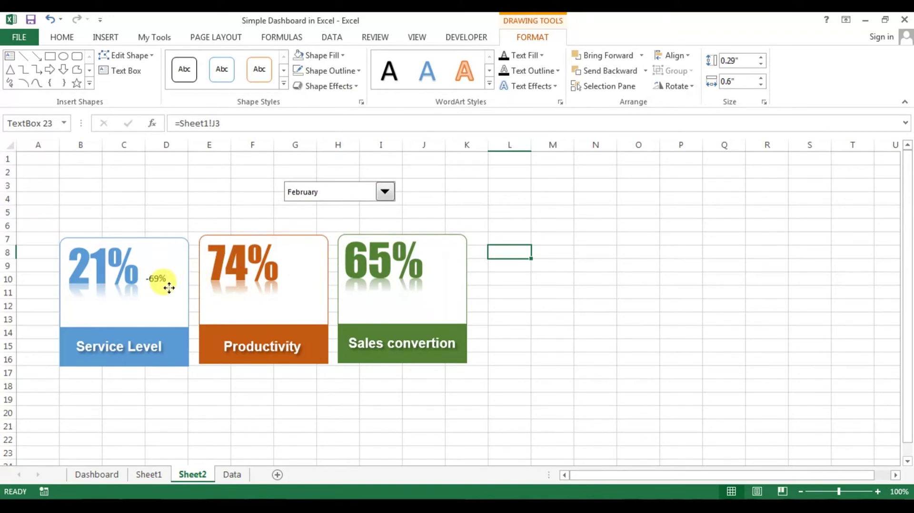
Format the Service Level change percentage as bold, size 12, in the card's theme blue
left_click(68, 37)
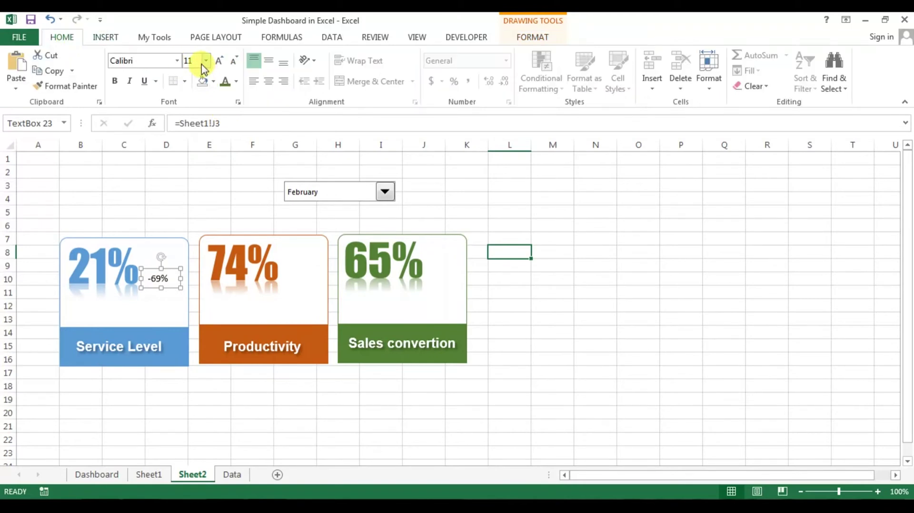
left_click(219, 61)
left_click(117, 82)
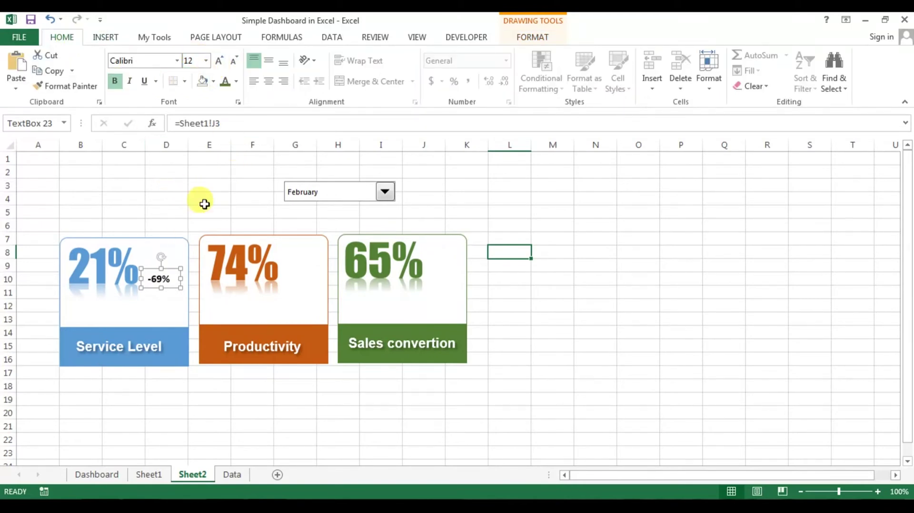
left_click(238, 83)
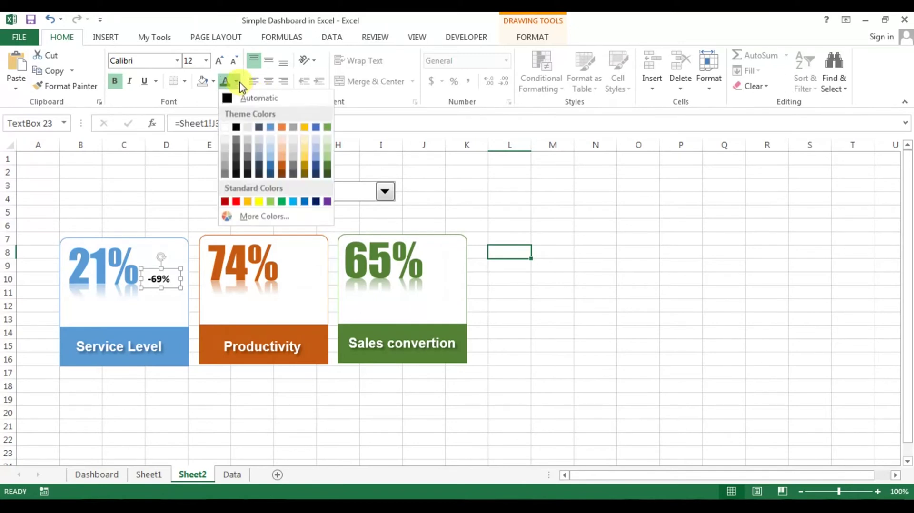
left_click(270, 135)
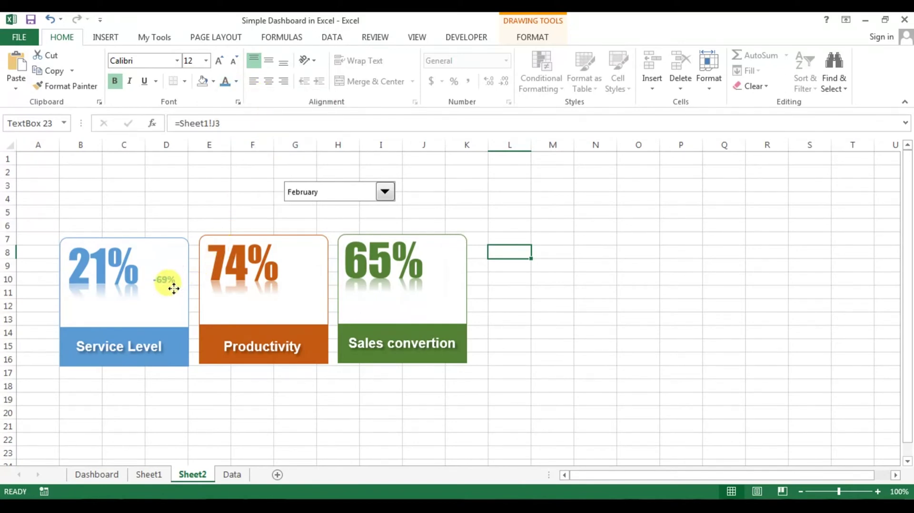
left_click(221, 188)
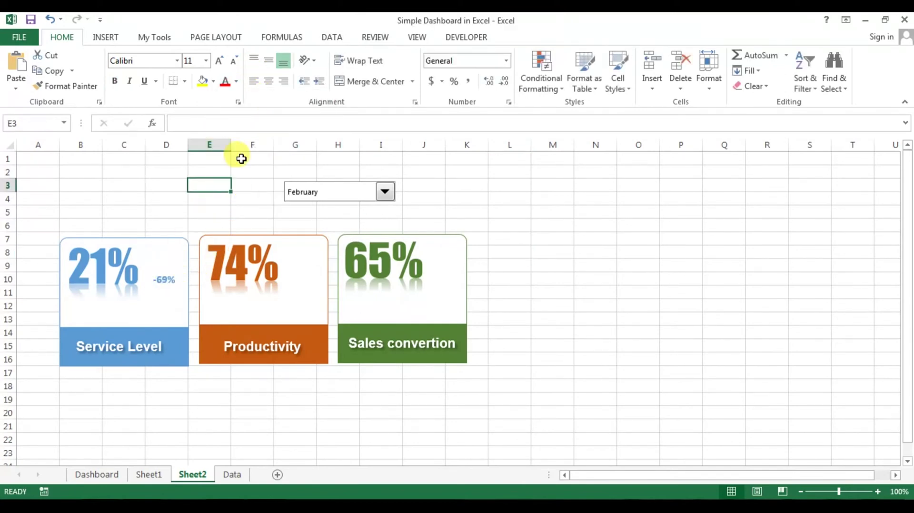
Copy the Service Level change percentage into the Productivity and Sales convertion cards, beside their large percentages
left_click(174, 279)
key("ctrl+c")
key("ctrl+v")
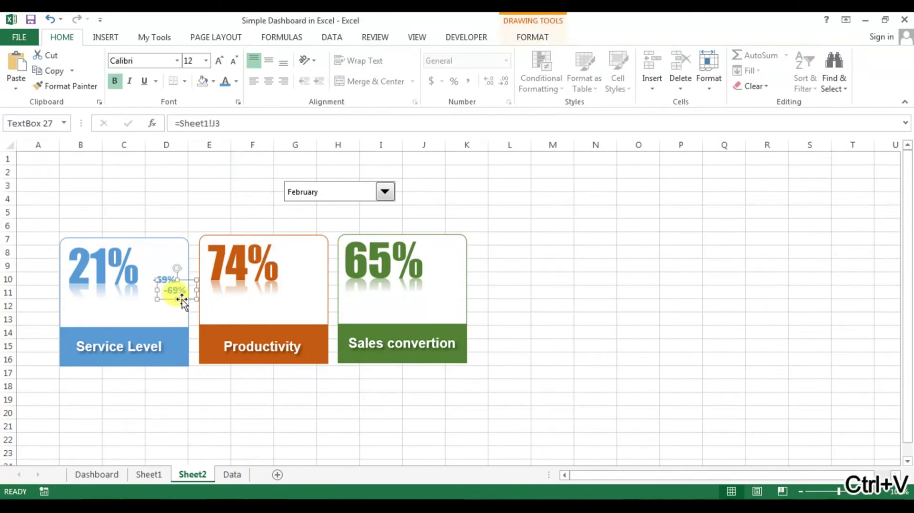
left_click_drag(182, 299, 449, 284)
key("ctrl+v")
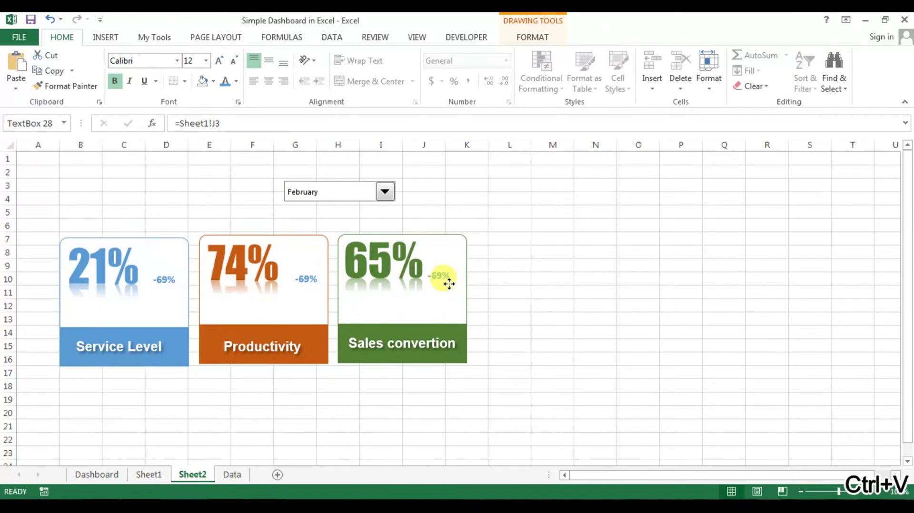
Edit the link of the Productivity card's change percentage to replace its Sheet1 column reference, keeping row 3
left_click(306, 279)
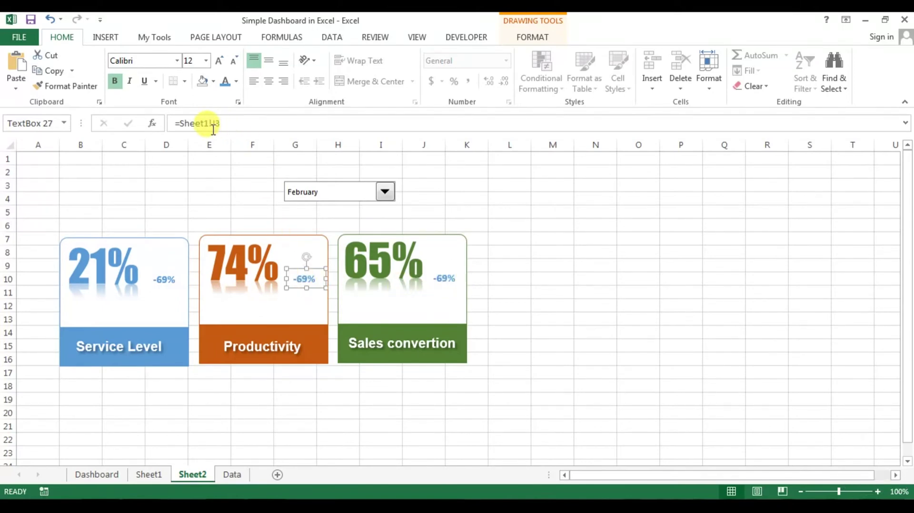
left_click(227, 122)
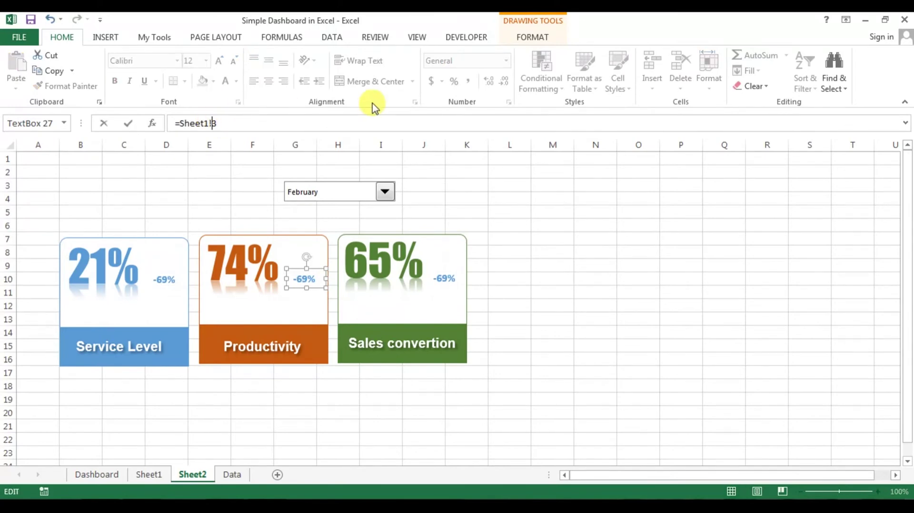
left_click(511, 199)
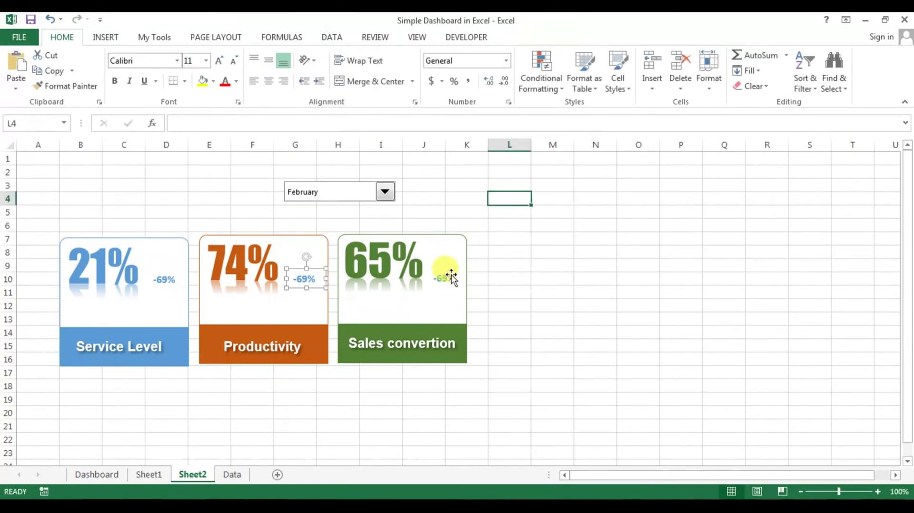
Link the Sales convertion card's change percentage to cell L3 of Sheet1
left_click(446, 278)
left_click(213, 123)
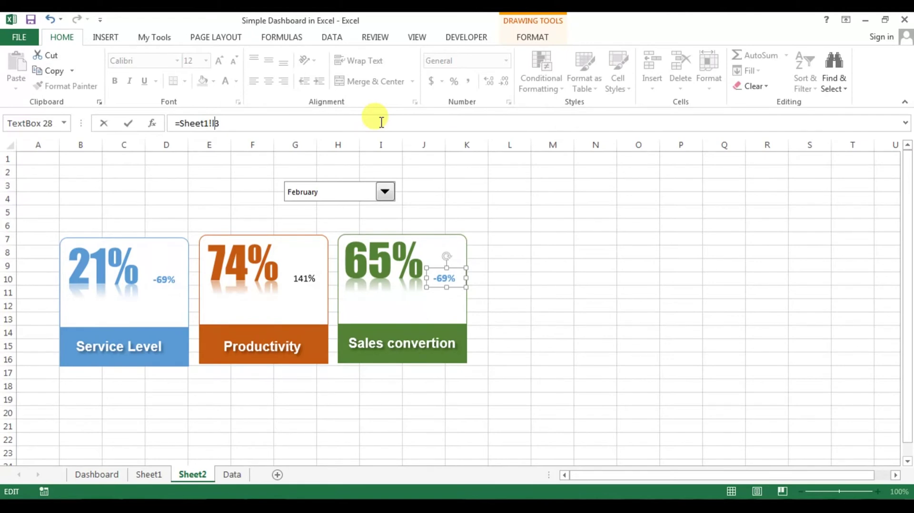
left_click(511, 220)
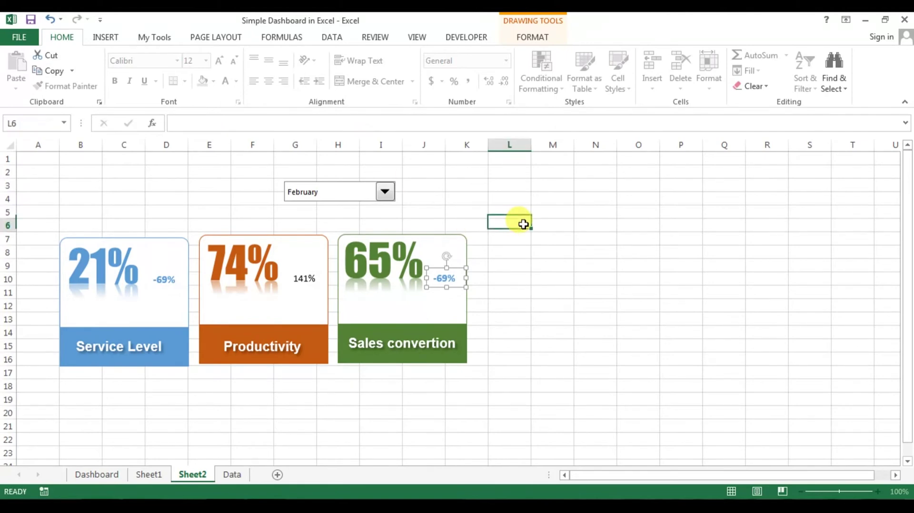
Relink the Productivity card's change percentage to cell K3 of Sheet1
left_click(304, 278)
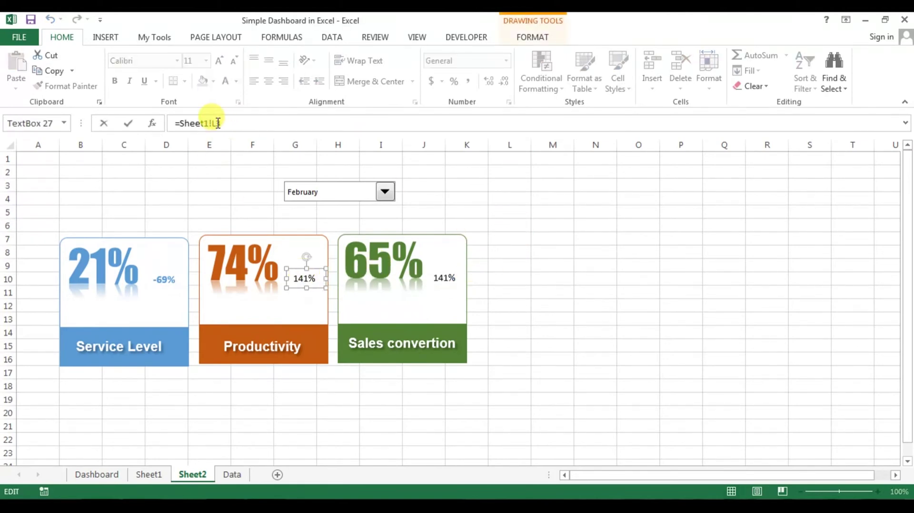
type("3")
left_click(527, 166)
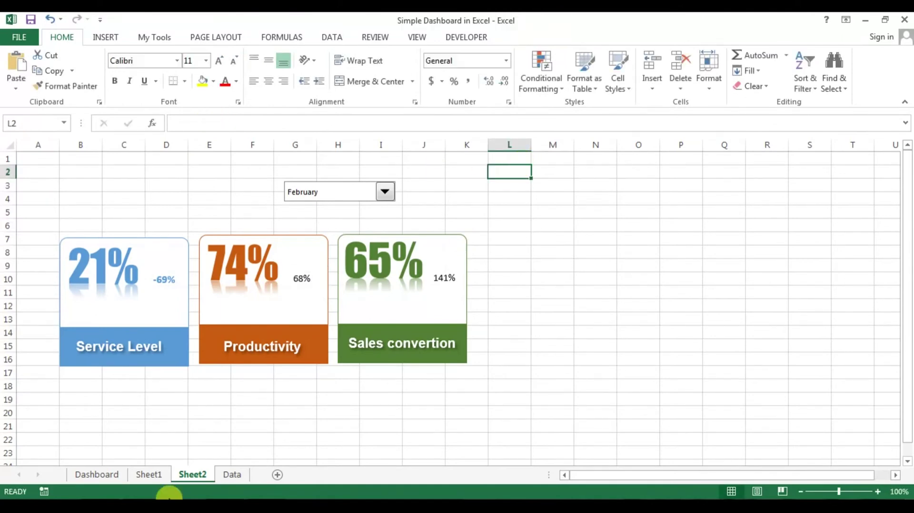
Check the change formulas in Sheet1 cells J3 to L3 against the link of the Sales convertion card's change percentage
left_click(151, 475)
left_click(416, 225)
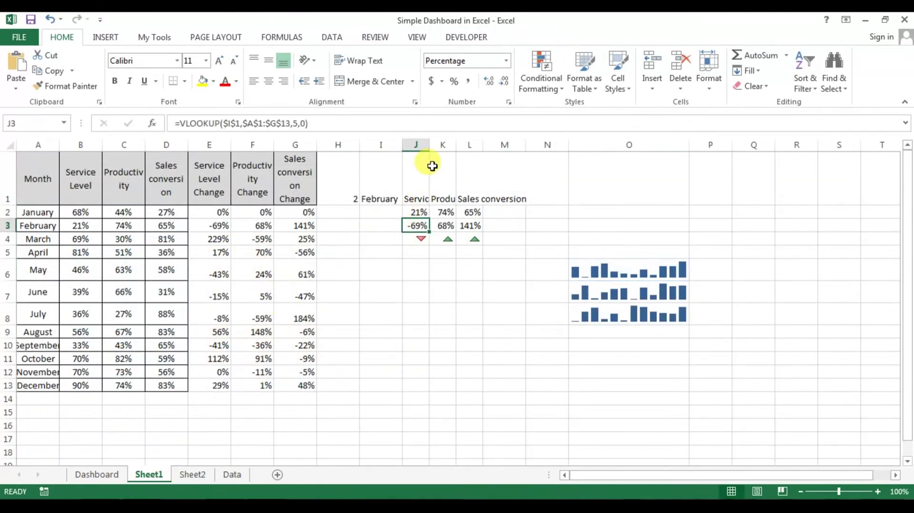
left_click(447, 226)
left_click(470, 226)
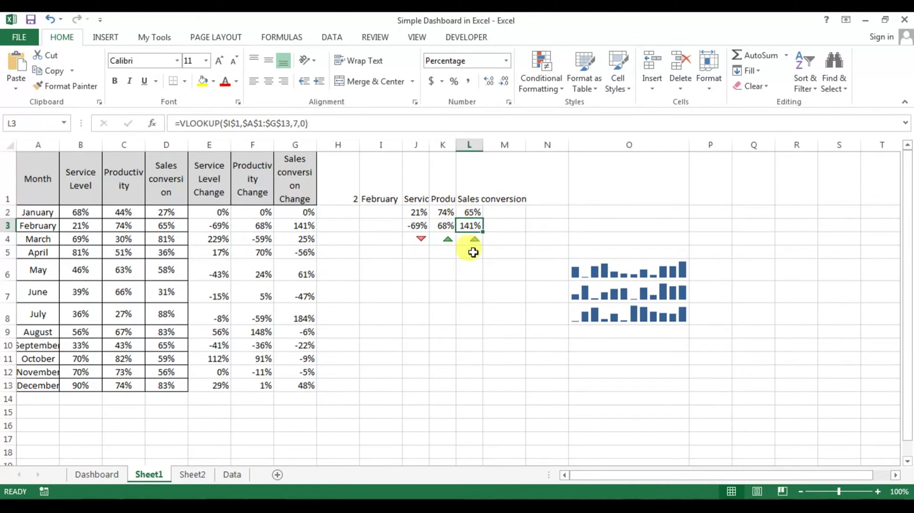
left_click(193, 475)
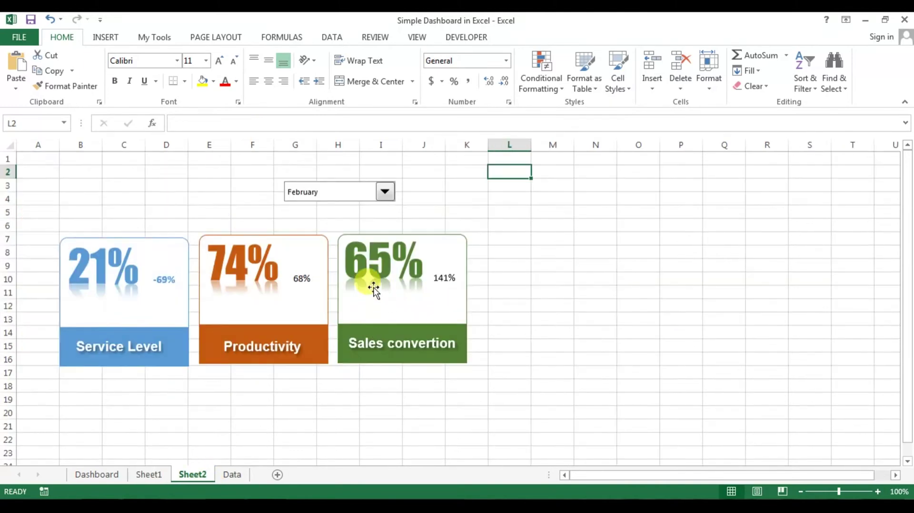
left_click(447, 277)
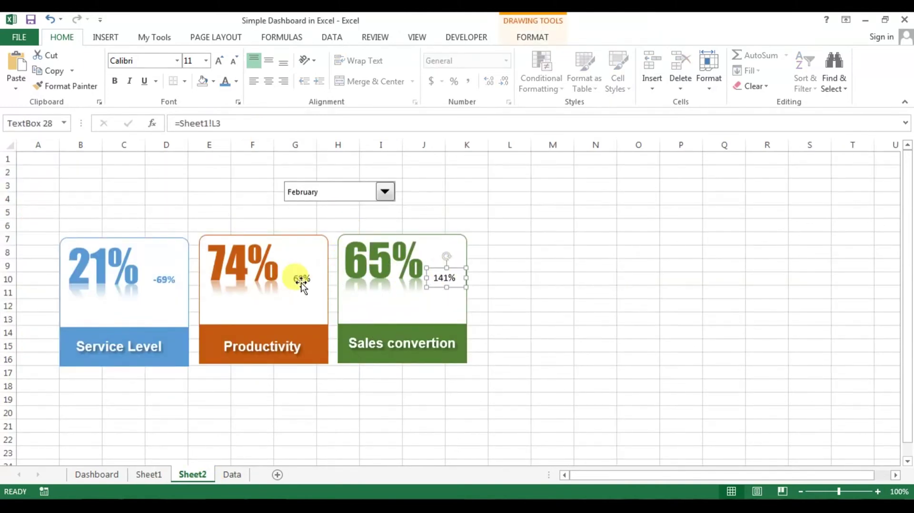
Copy the Service Level change percentage's formatting onto the Productivity and Sales convertion change percentages with Format Painter
left_click(171, 271)
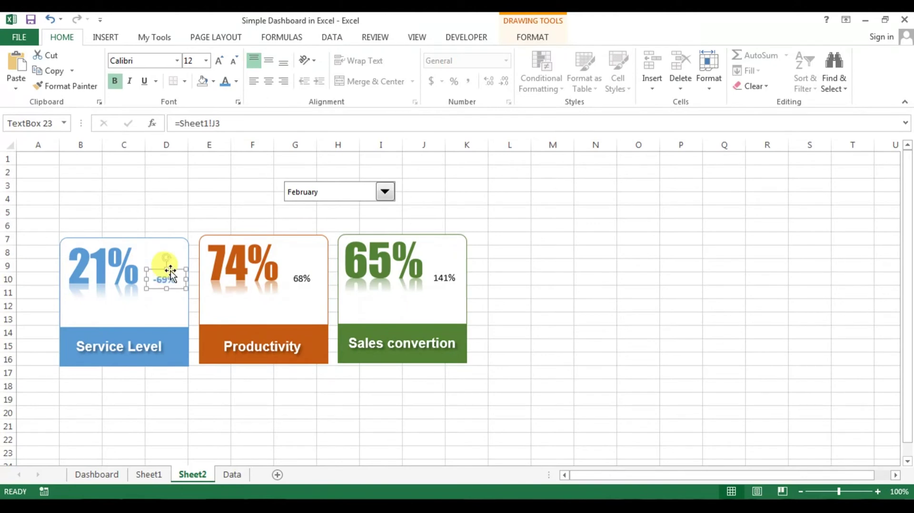
left_click(76, 87)
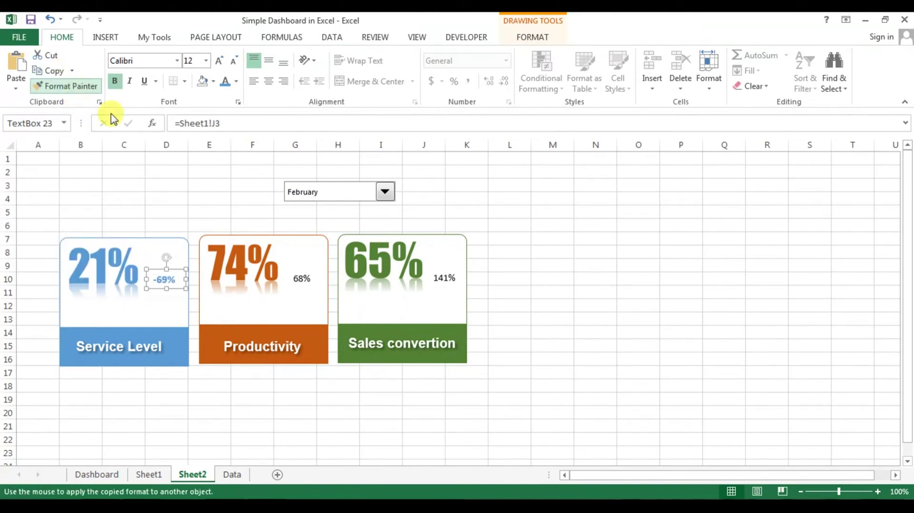
left_click(302, 279)
left_click(72, 85)
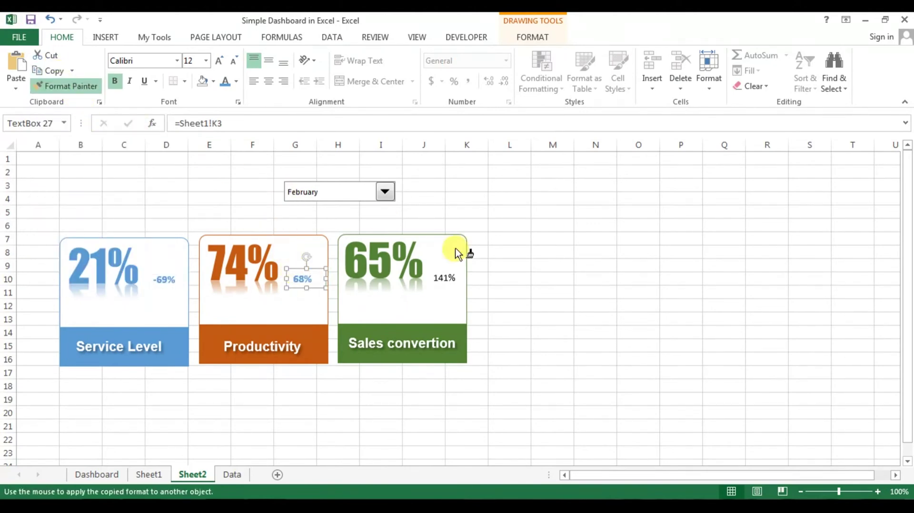
left_click(450, 277)
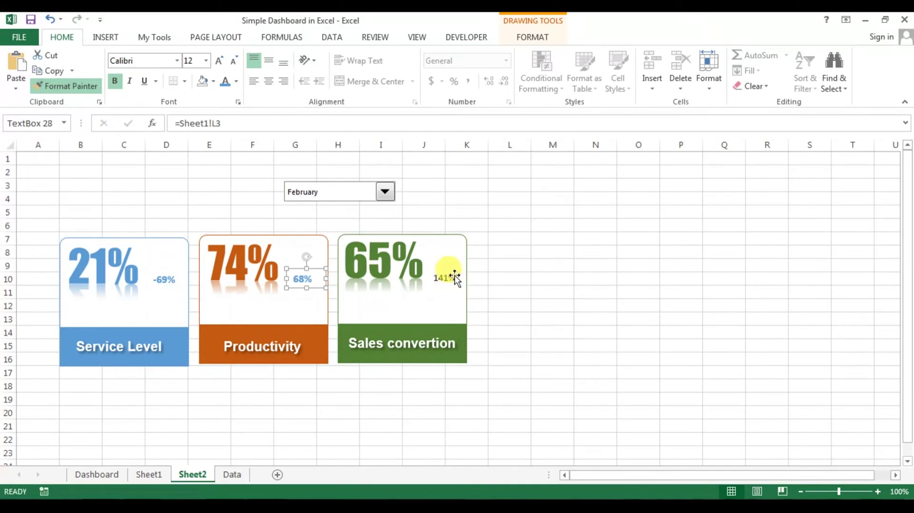
Color the Sales convertion change percentage dark theme green and the Productivity one dark theme orange to match their cards
left_click(236, 81)
left_click(328, 169)
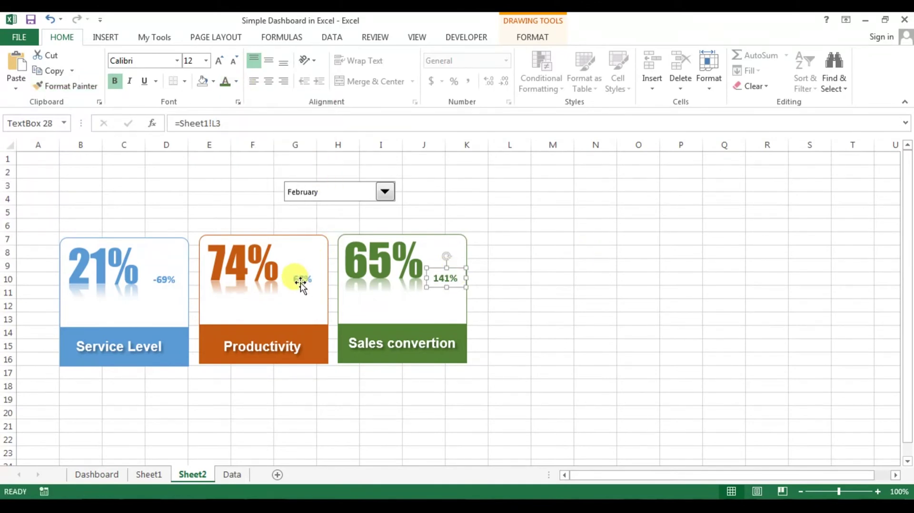
left_click(302, 280)
left_click(236, 81)
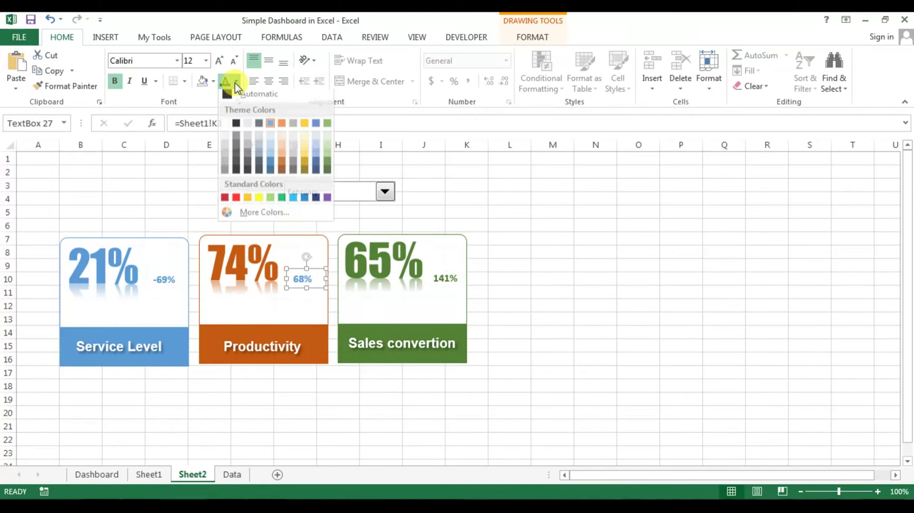
left_click(282, 163)
left_click(800, 236)
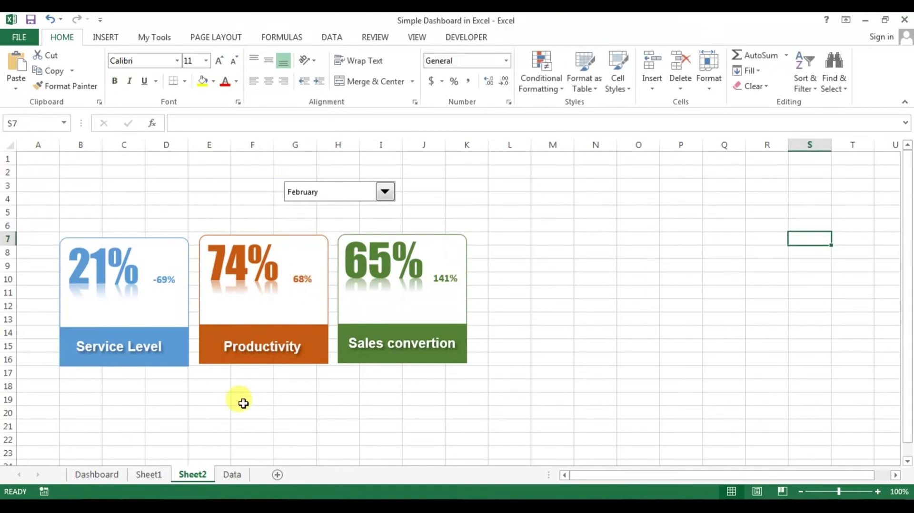
Examine the arrow indicators on the finished Dashboard sheet and the source formula of the Service Level arrow in Sheet1 cell J4
left_click(121, 479)
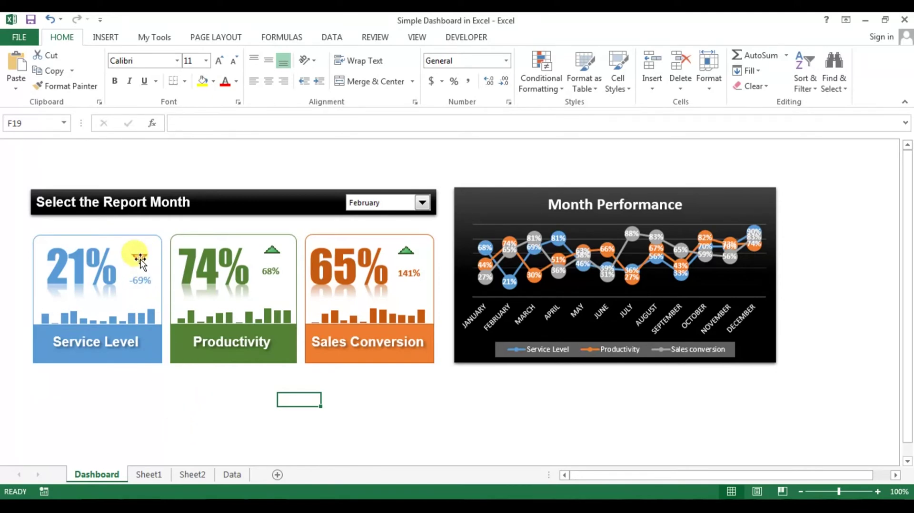
left_click(152, 474)
left_click(193, 474)
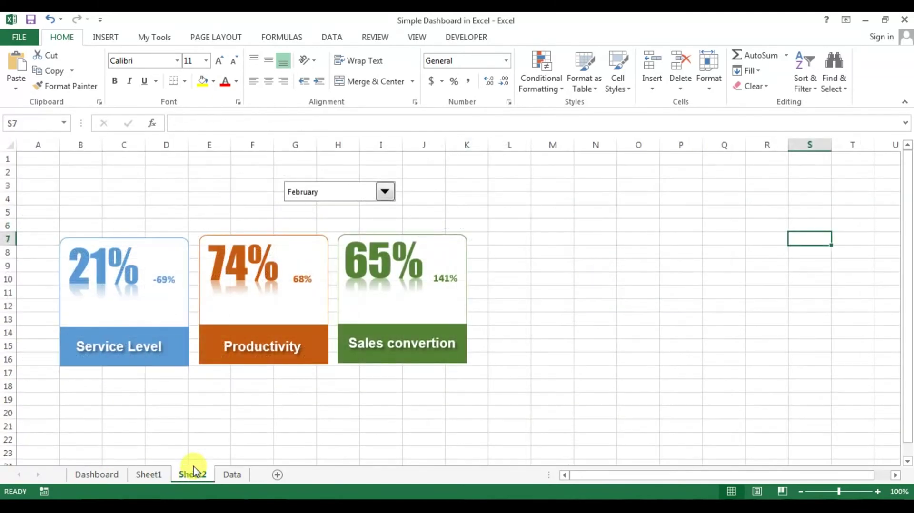
left_click(159, 474)
left_click(443, 344)
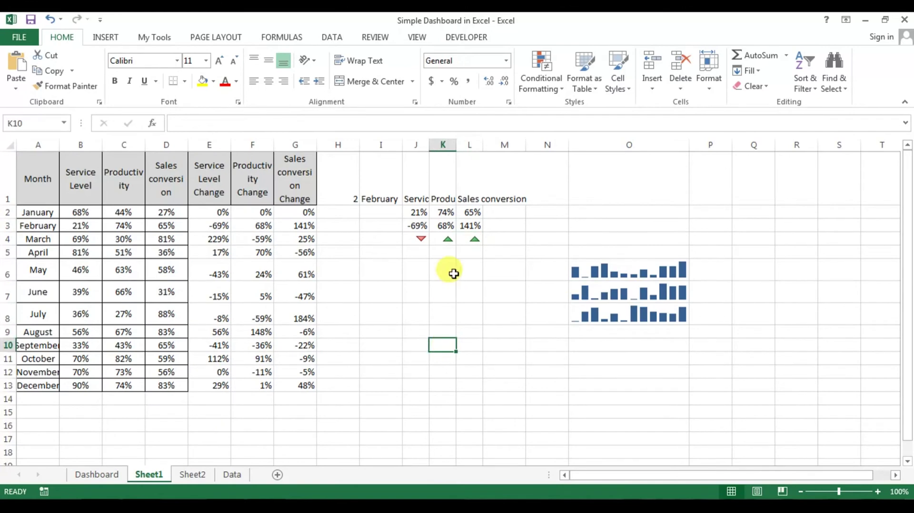
left_click(419, 238)
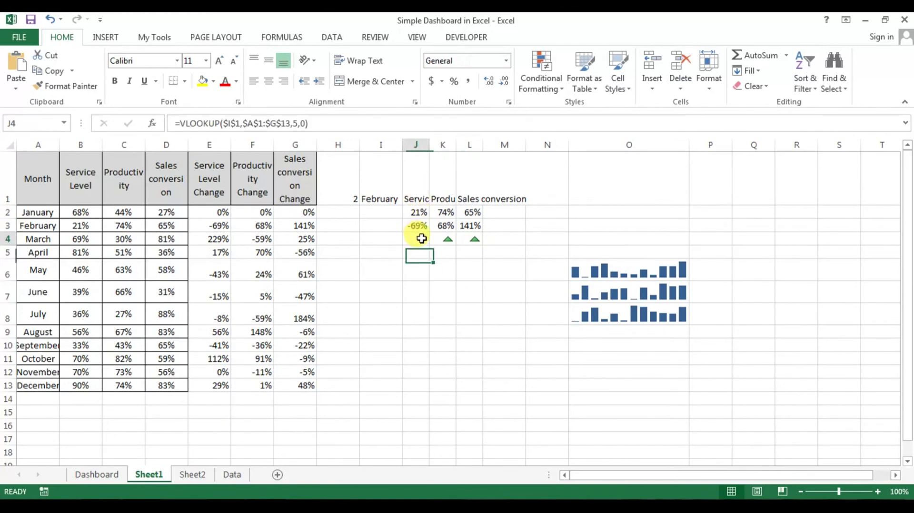
Capture Sheet1 cell J4 with the Camera tool and place its linked picture on Sheet2 beside the cards
left_click(167, 41)
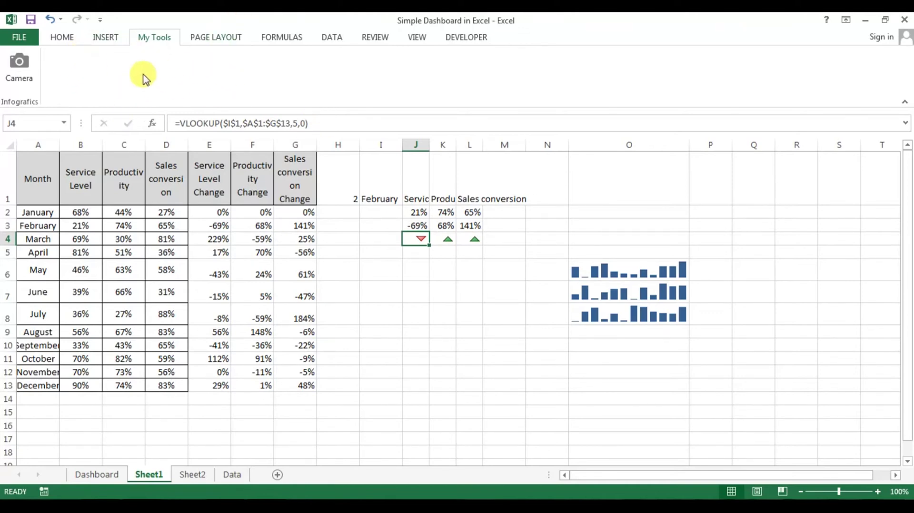
left_click(444, 265)
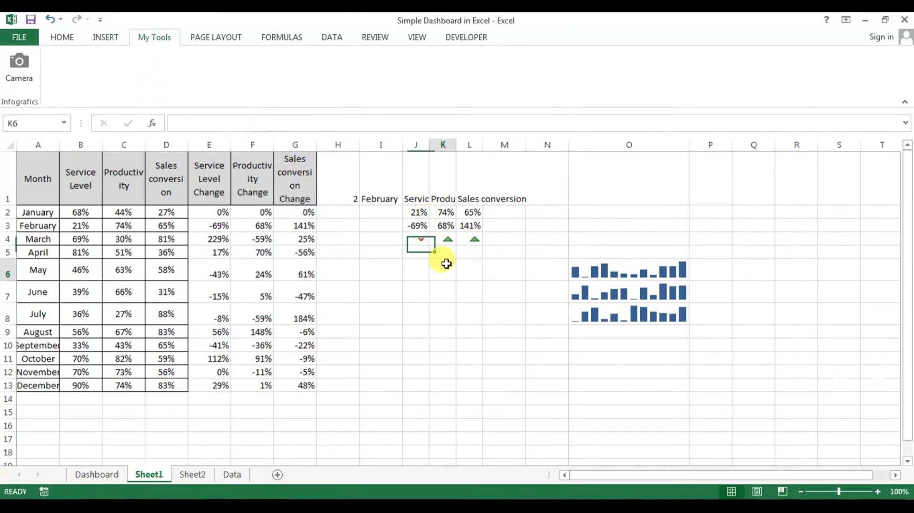
left_click(424, 240)
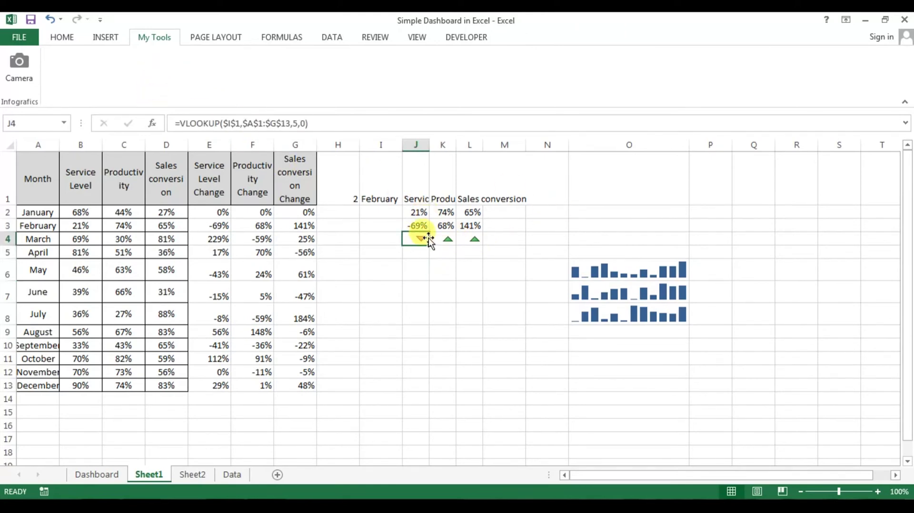
left_click(25, 68)
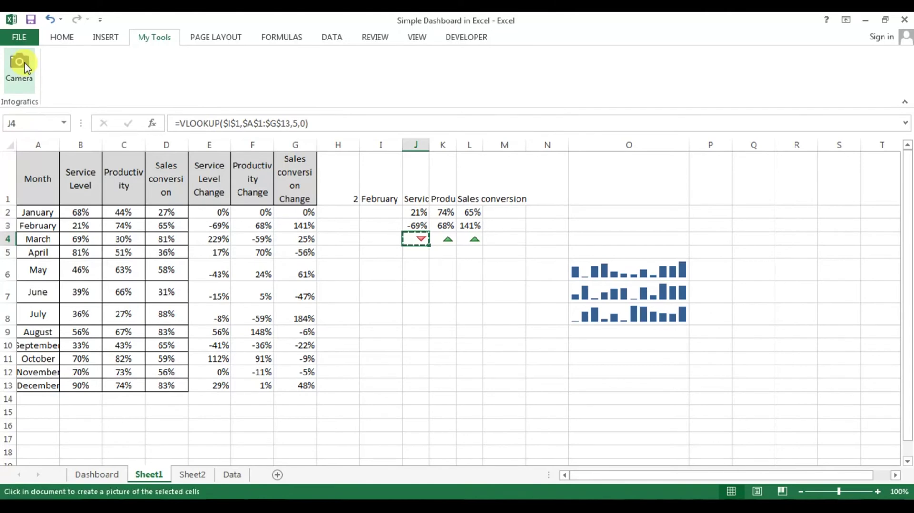
left_click(199, 477)
left_click(566, 230)
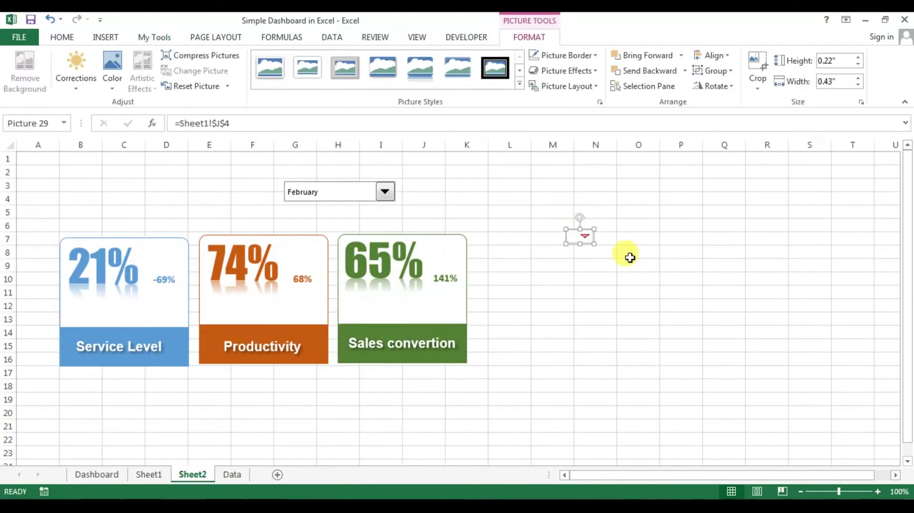
Move the linked arrow picture slightly closer to the cards and set its border to No Outline
left_click(597, 266)
left_click(581, 236)
left_click_drag(582, 236, 557, 260)
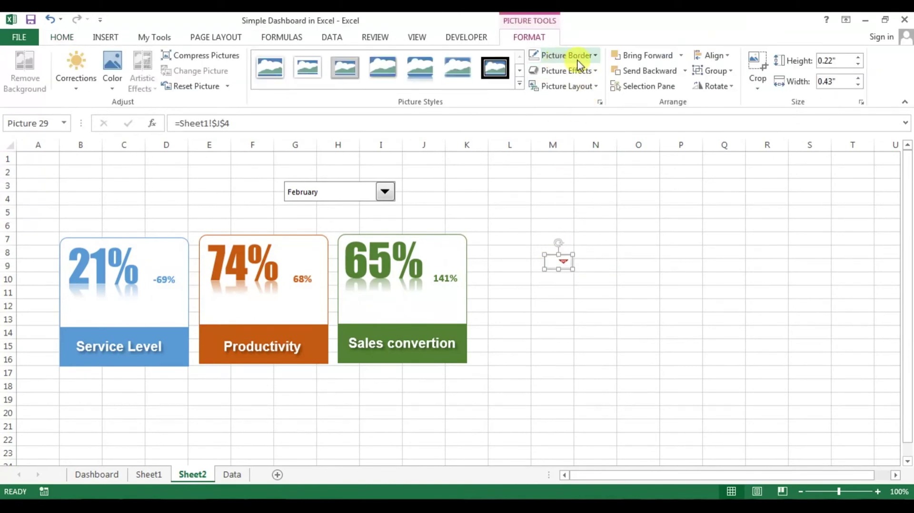
left_click(596, 58)
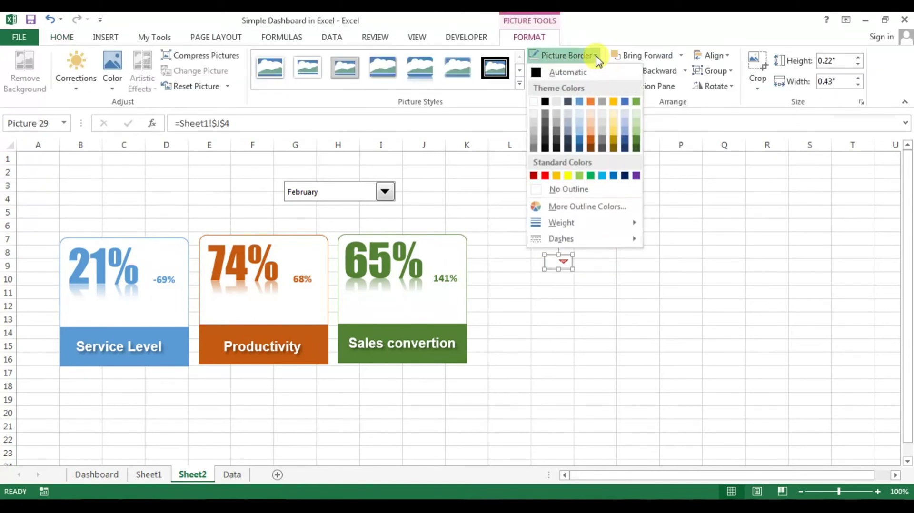
left_click(574, 190)
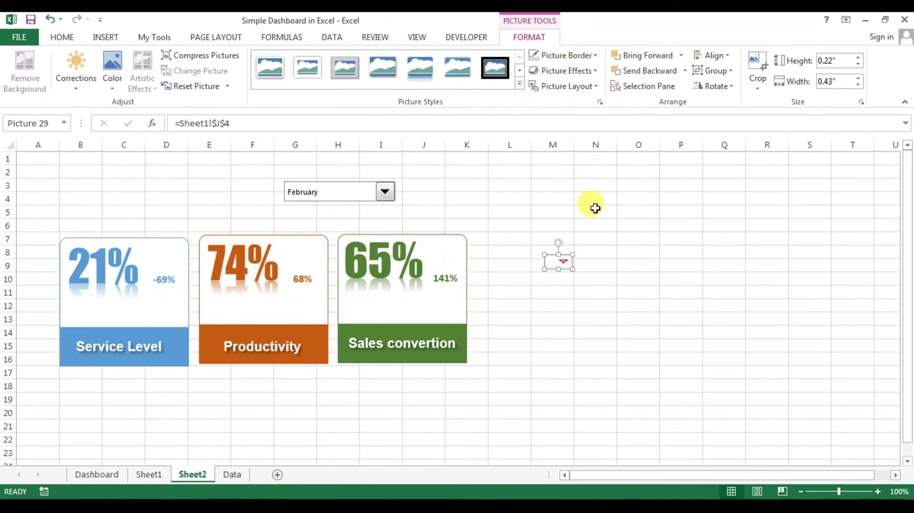
left_click(594, 207)
left_click(558, 260)
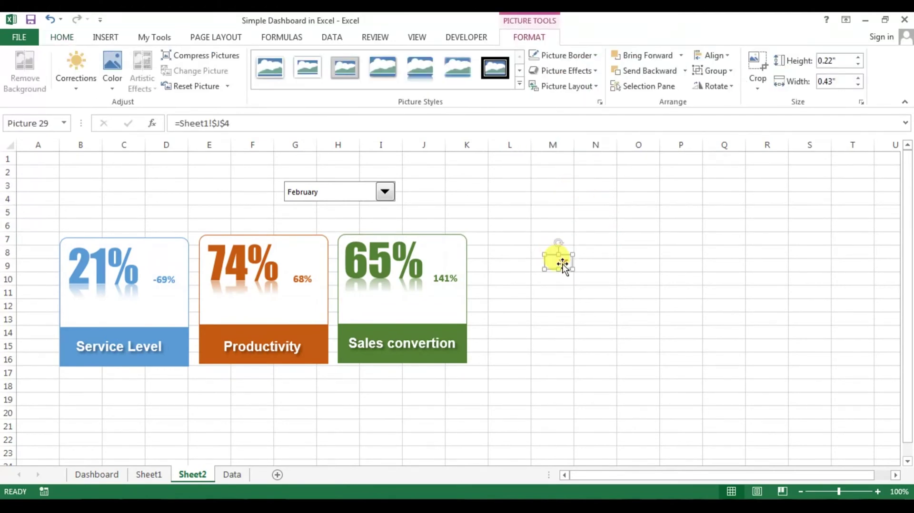
Hide the gridlines on Sheet1 so the linked arrow picture has a clean background, and return to Sheet2
left_click(149, 475)
left_click(386, 338)
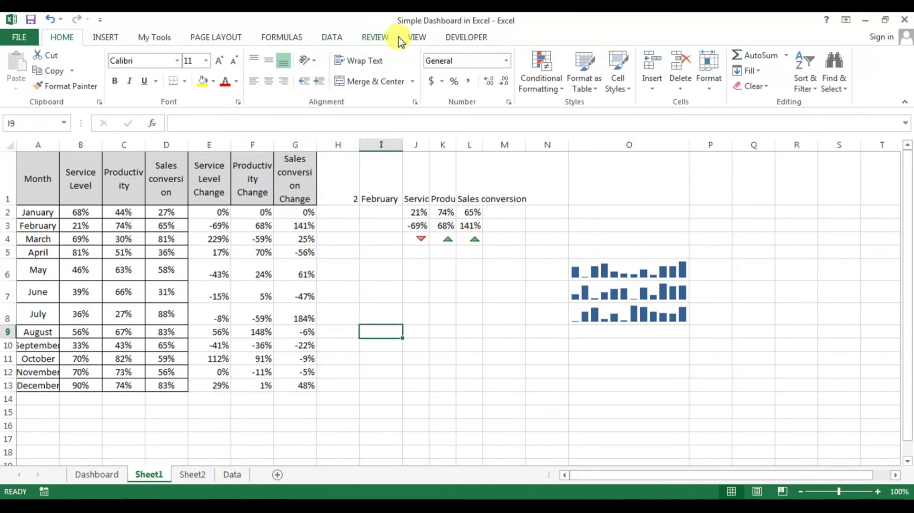
left_click(416, 37)
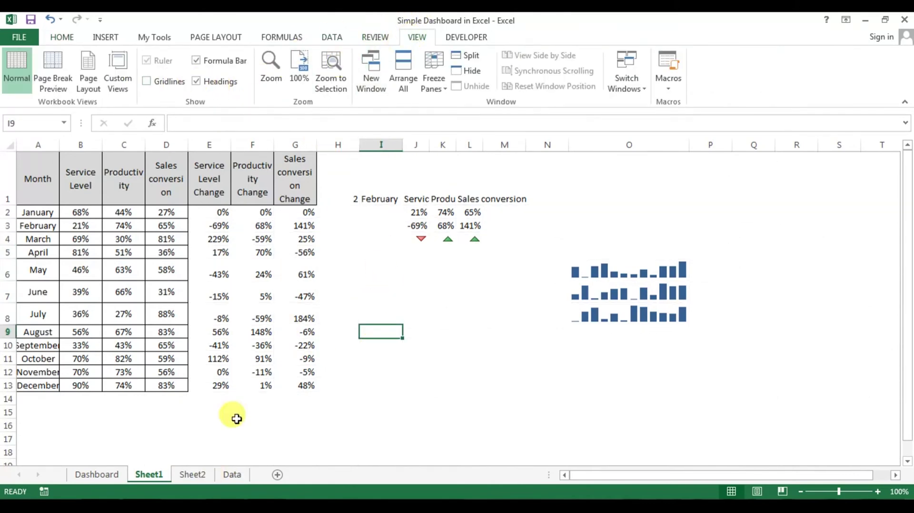
left_click(188, 474)
Place the arrow picture above the Service Level change percentage and copy it into the same spot on the Productivity and Sales convertion cards
left_click(557, 257)
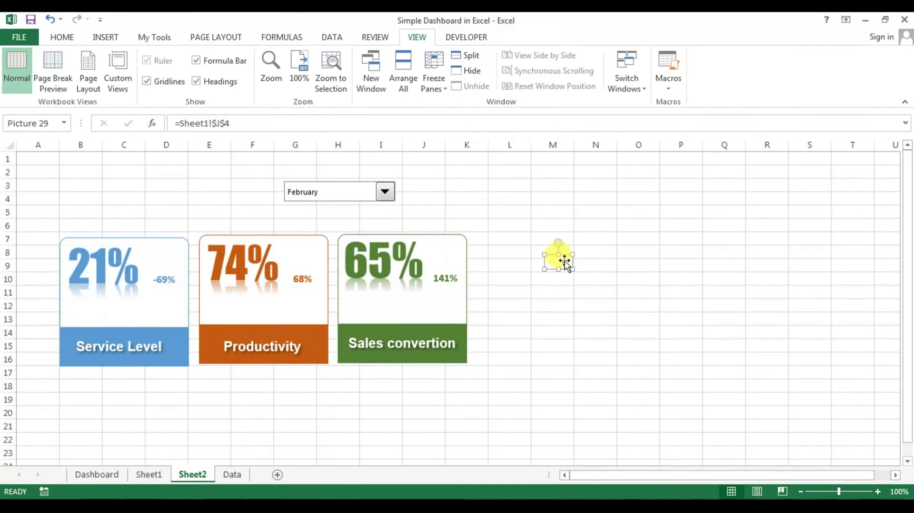
left_click_drag(555, 256, 301, 261)
key("ctrl+v")
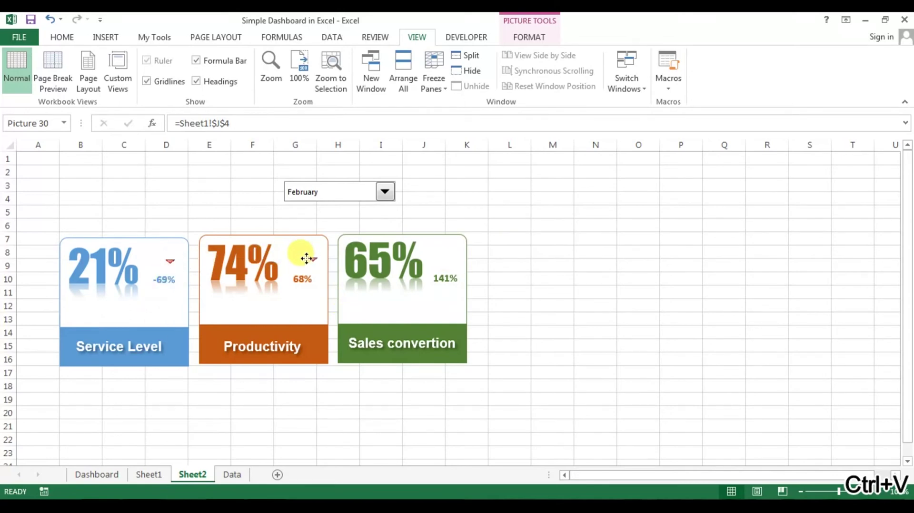
key("ctrl+v")
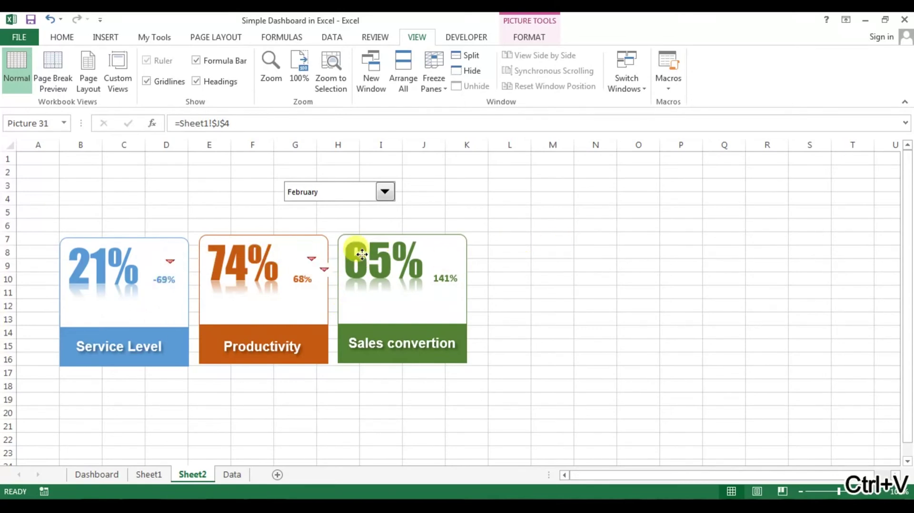
left_click_drag(362, 254, 452, 253)
Relink the Productivity arrow picture to Sheet1 cell K4 and the Sales convertion arrow picture to Sheet1 cell L4
left_click(168, 261)
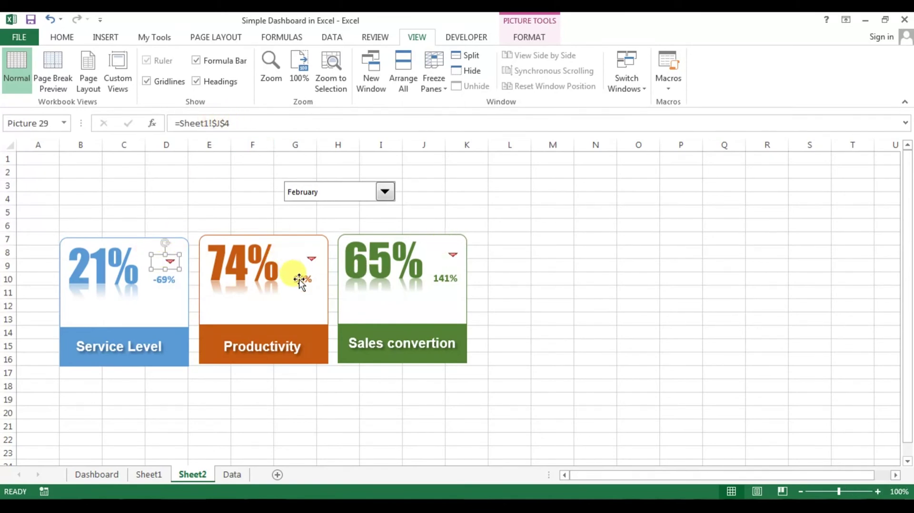
left_click(311, 259)
left_click(222, 123)
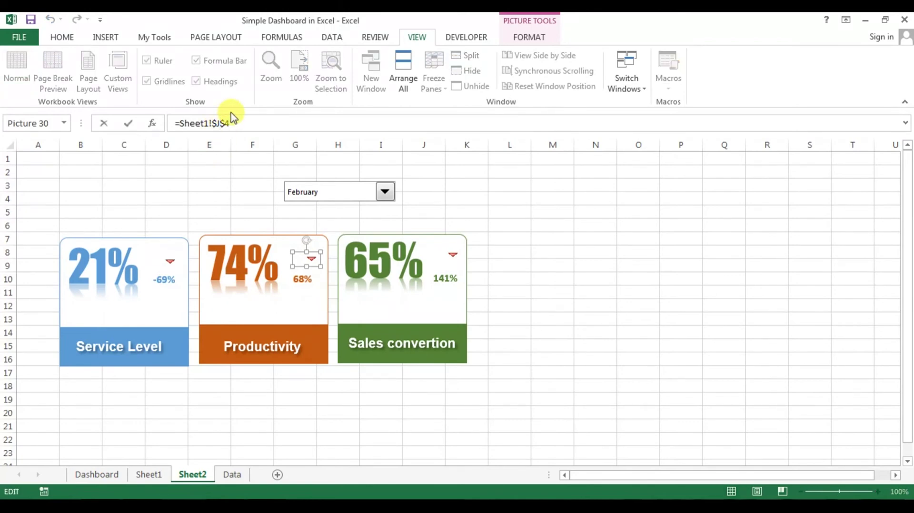
left_click(535, 280)
left_click(450, 254)
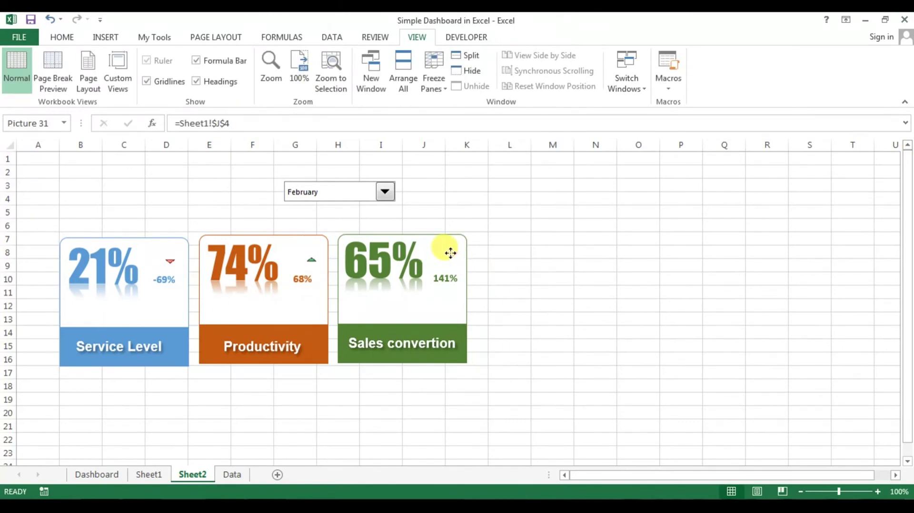
left_click(220, 123)
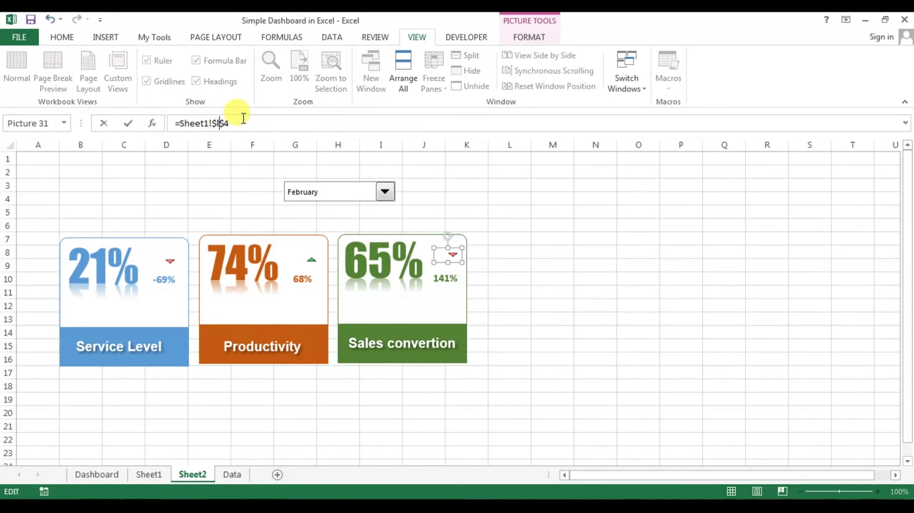
left_click(490, 170)
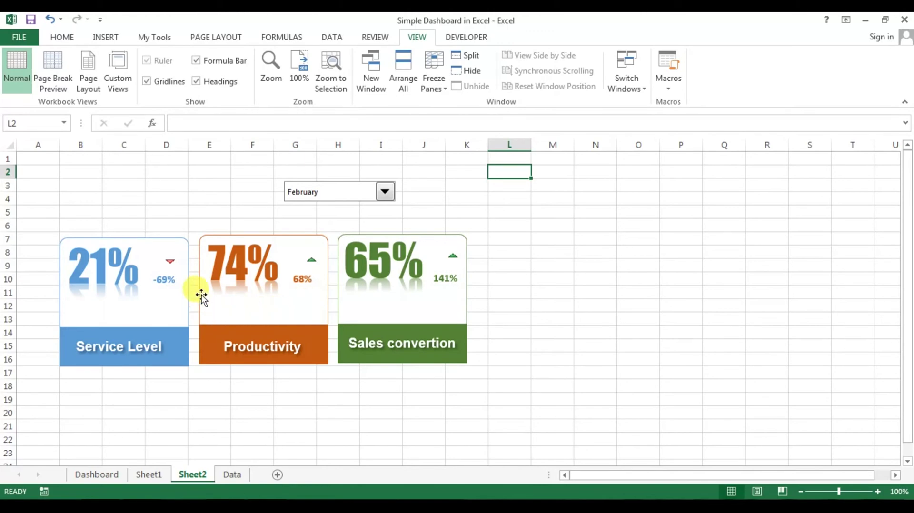
On Sheet1, apply a light blue sparkline style to cell O6 and a green one to cell O7
left_click(151, 475)
left_click(614, 271)
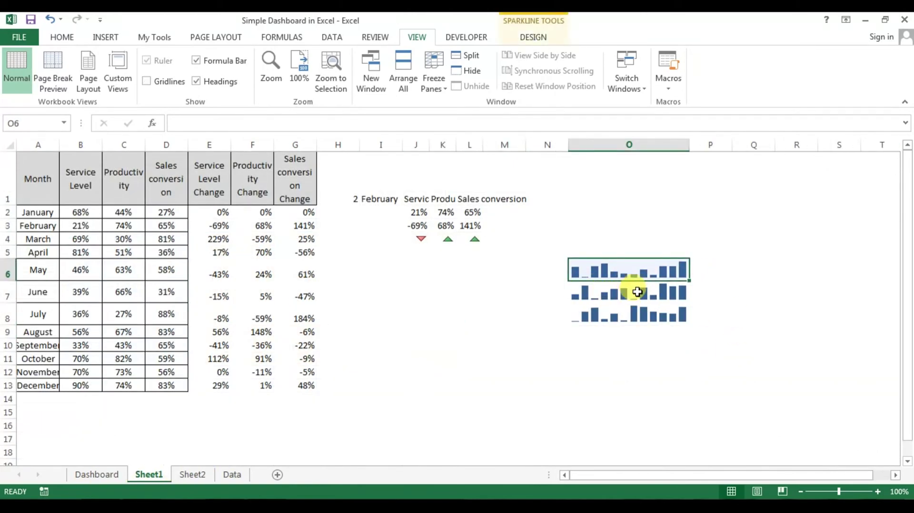
left_click(537, 38)
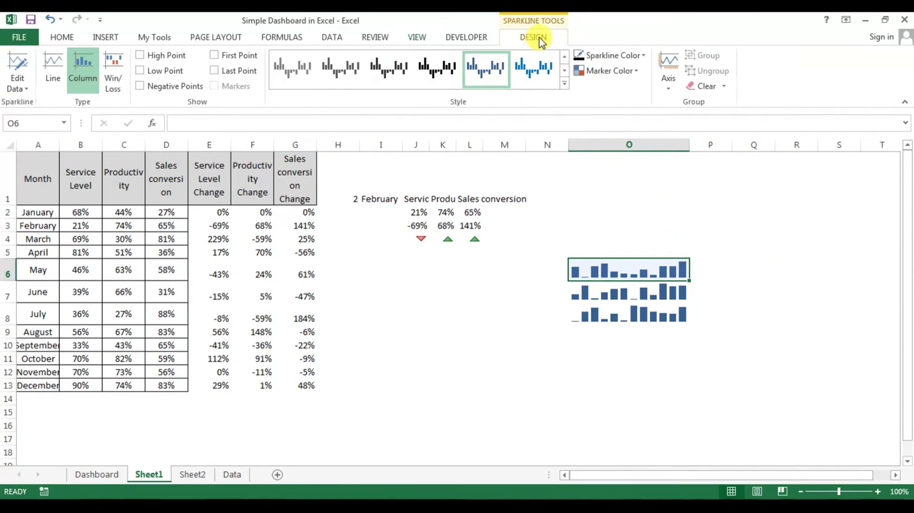
left_click(564, 83)
left_click(300, 118)
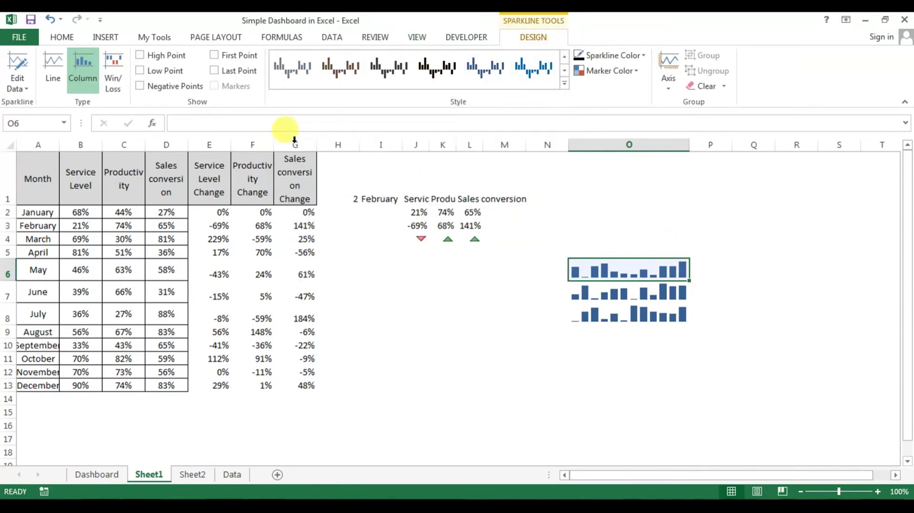
left_click(674, 293)
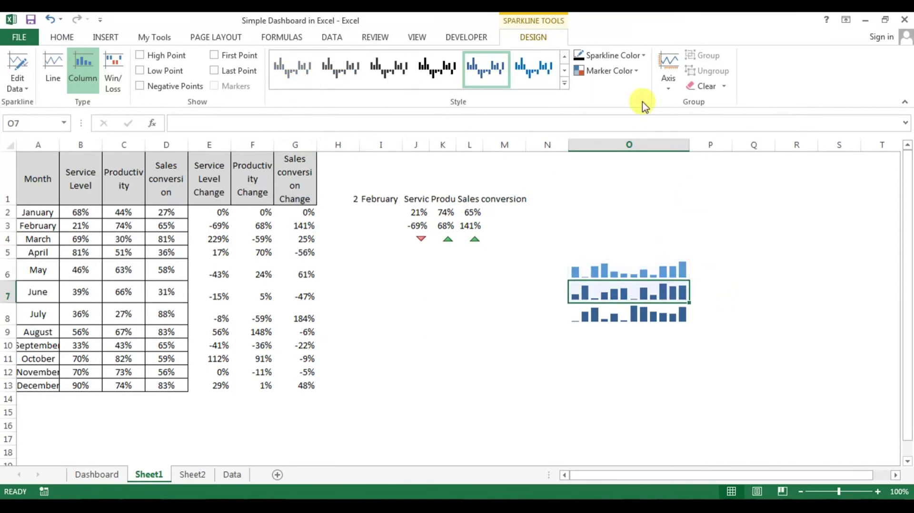
left_click(566, 84)
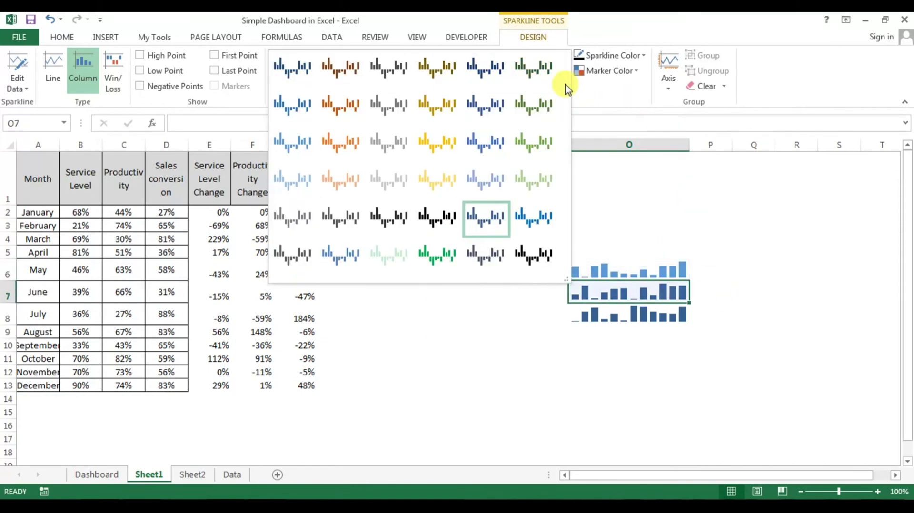
left_click(541, 104)
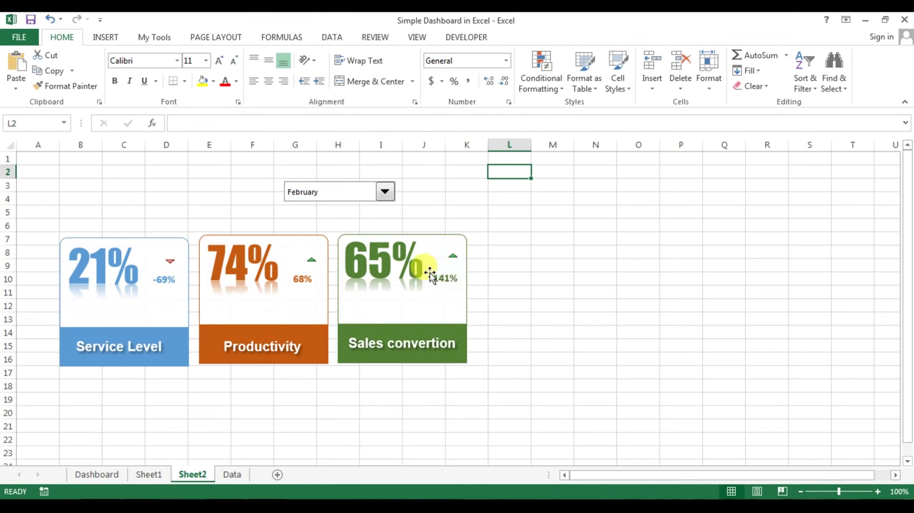
On Sheet2, nudge the Sales convertion change percentage slightly to the right beneath its arrow
left_click(431, 277)
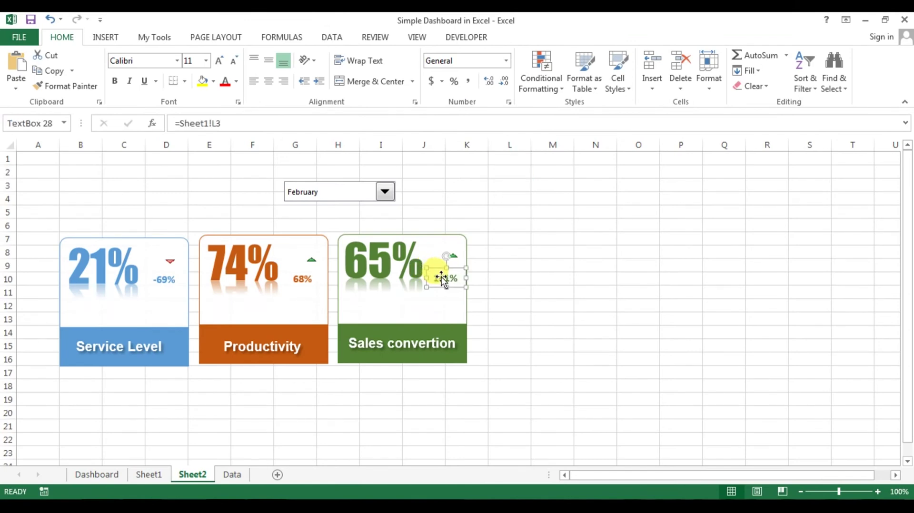
left_click_drag(453, 277, 456, 277)
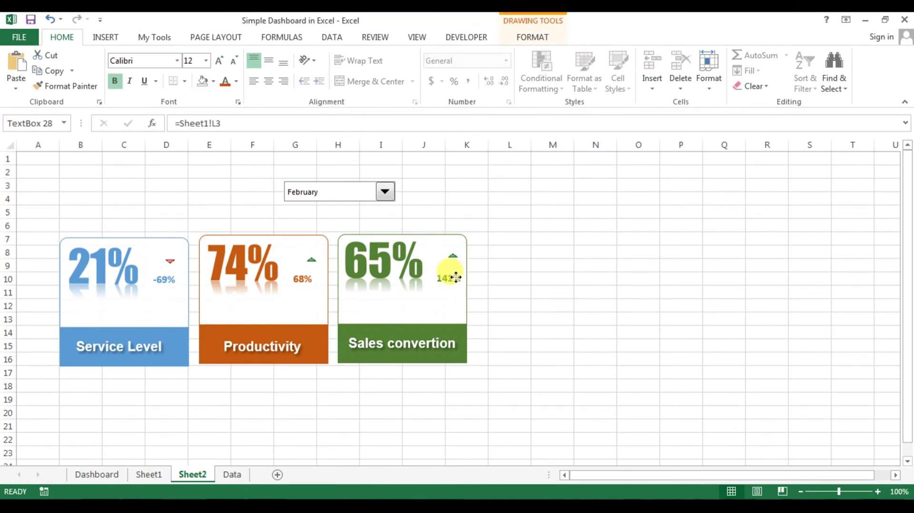
left_click(547, 239)
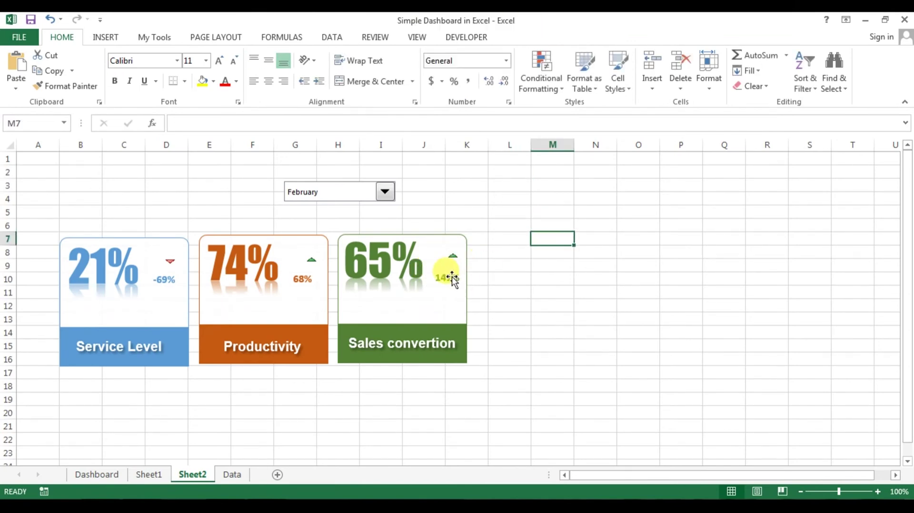
Apply an orange sparkline style to cell O8 on Sheet1
left_click(232, 475)
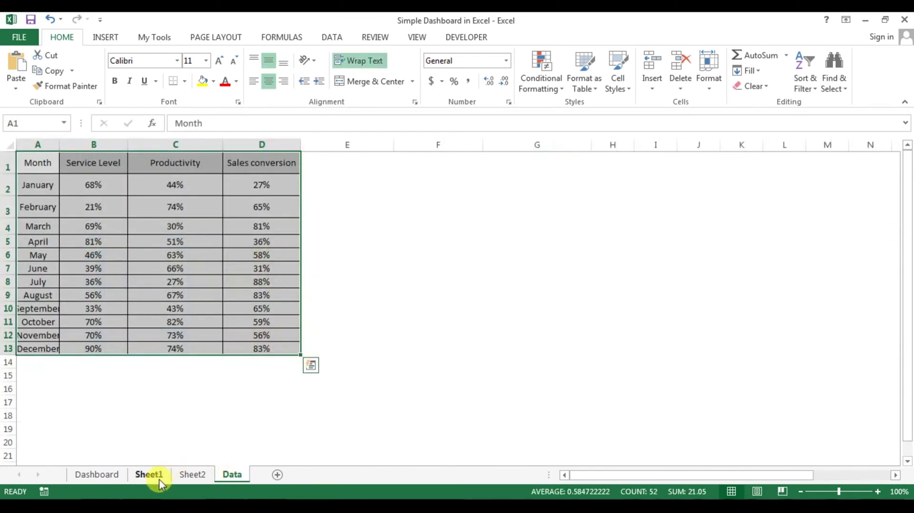
left_click(149, 475)
left_click(640, 357)
left_click(666, 315)
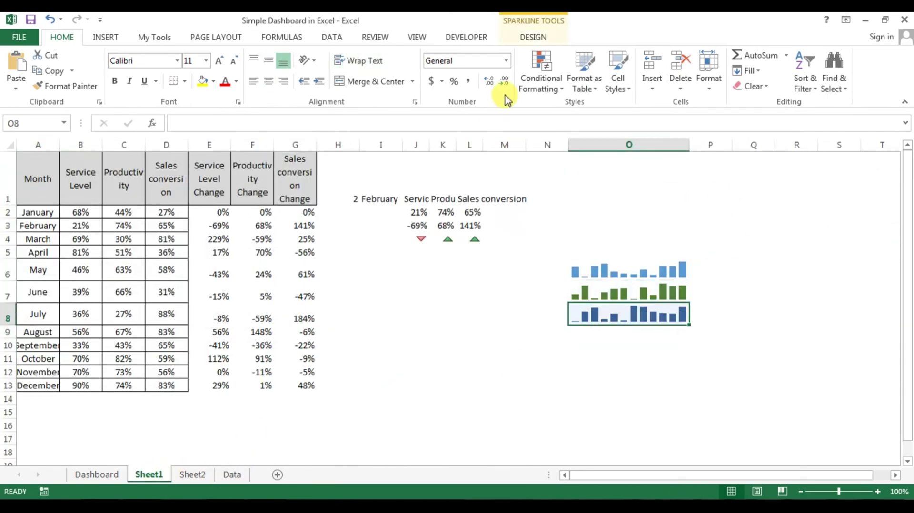
left_click(534, 37)
left_click(564, 84)
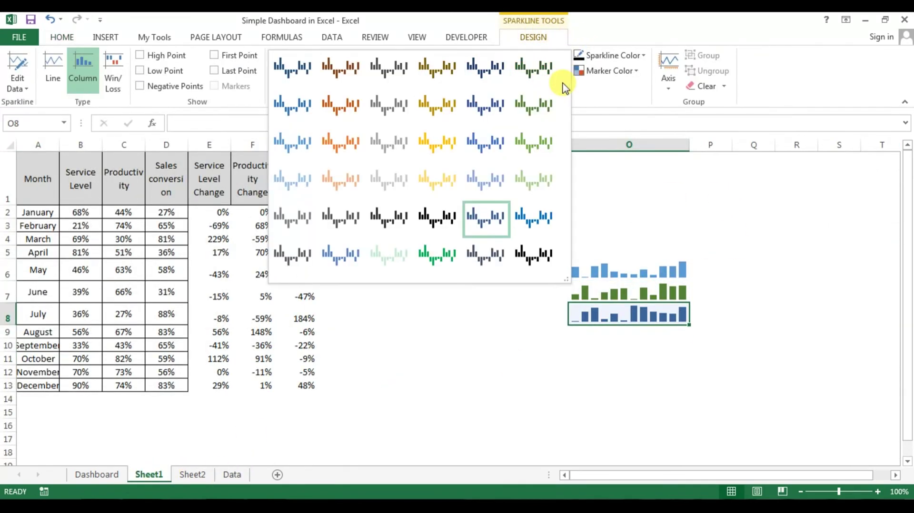
left_click(350, 109)
left_click(727, 285)
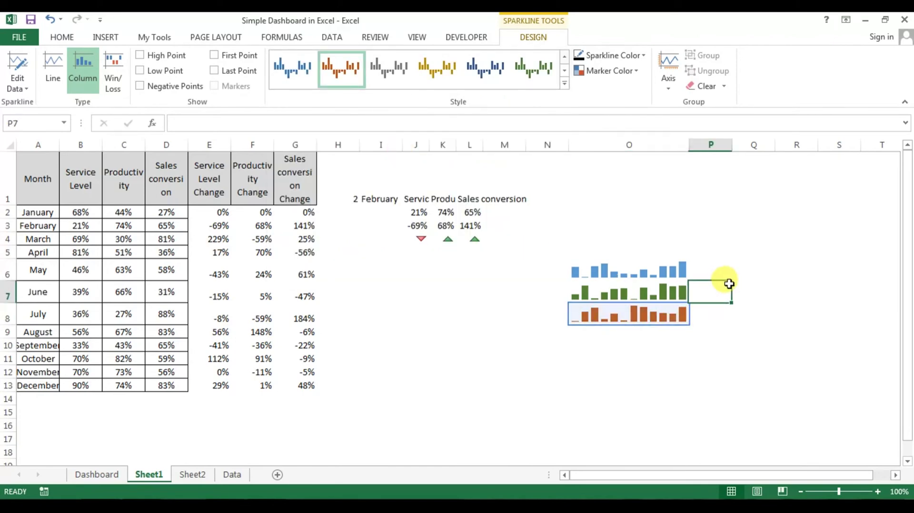
Capture the sparkline in Sheet1 cell O6 with the Camera tool and place its linked picture on Sheet2 beside the cards
left_click(665, 267)
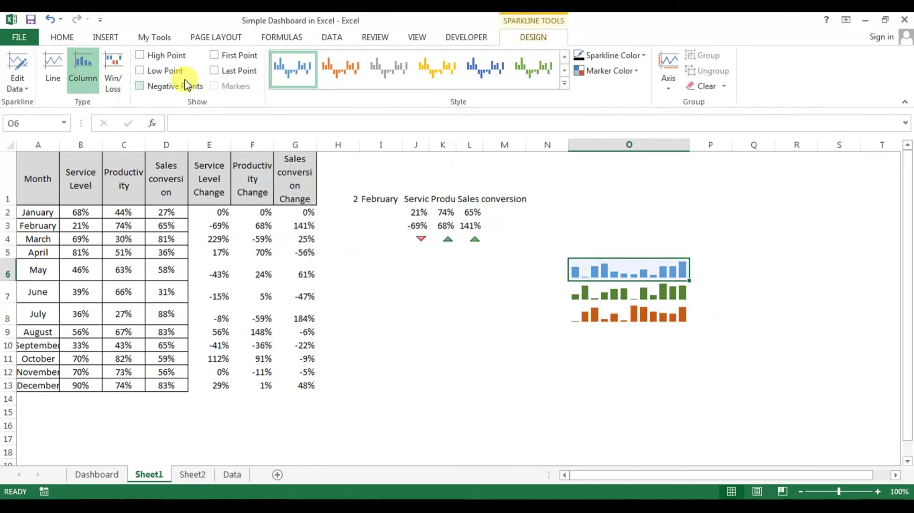
left_click(160, 42)
left_click(19, 70)
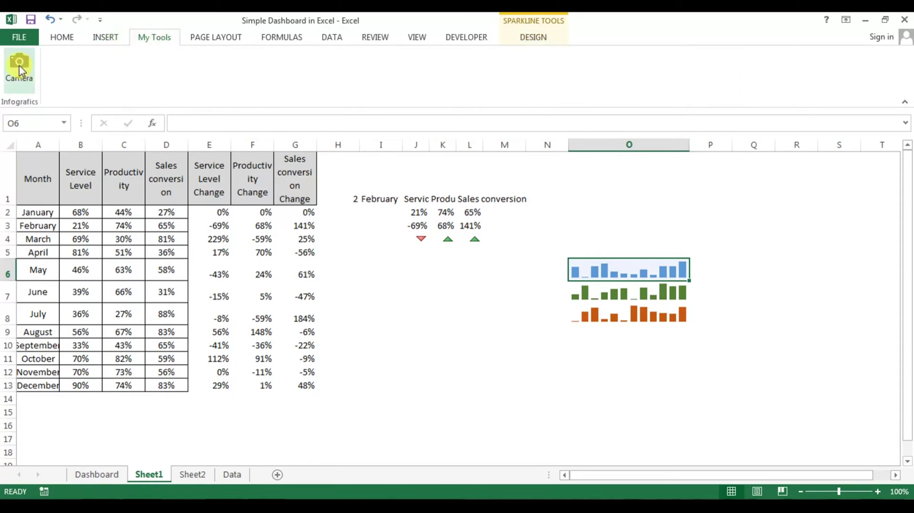
left_click(192, 475)
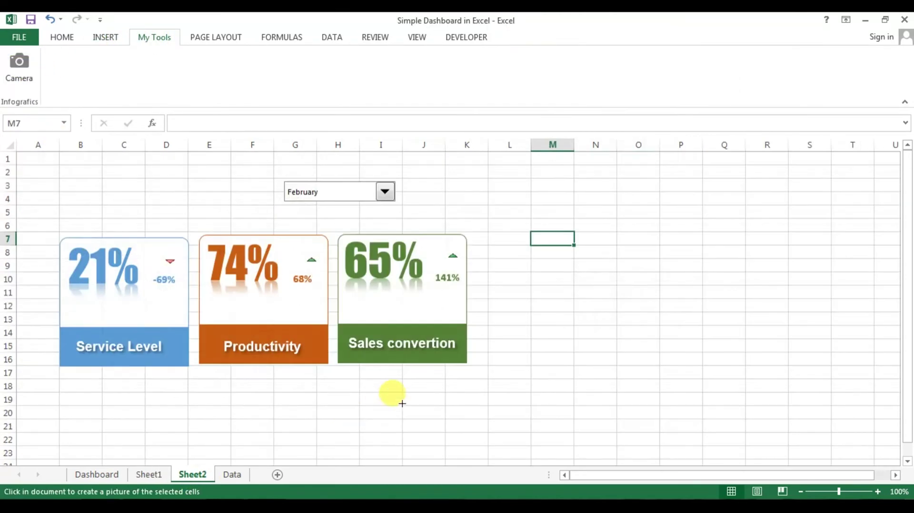
left_click(559, 271)
left_click_drag(626, 282, 612, 310)
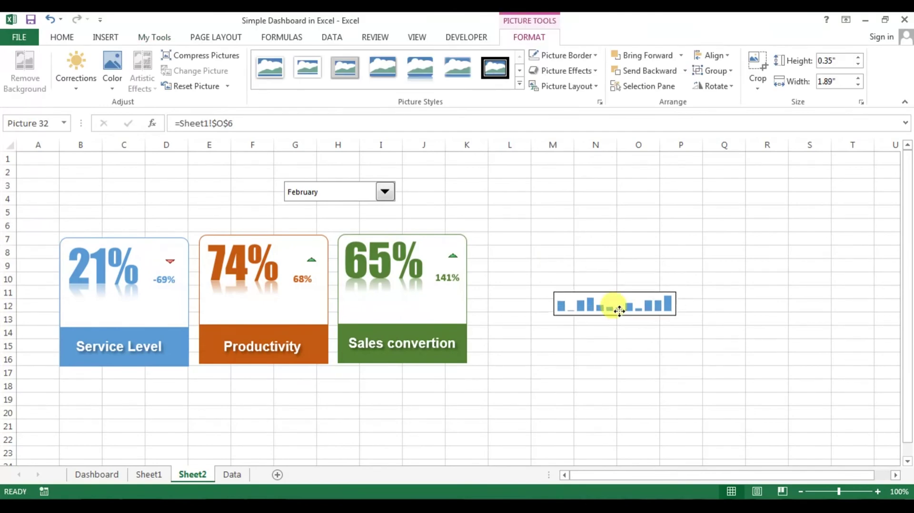
Crop the sparkline picture from its lower edge to a height of 0.3" and set its border to No Outline
left_click(639, 312)
left_click(530, 38)
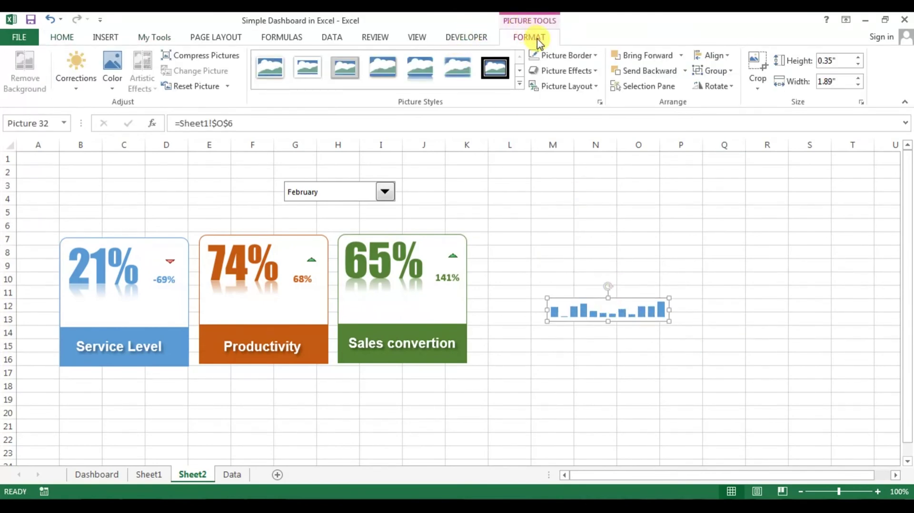
left_click(757, 71)
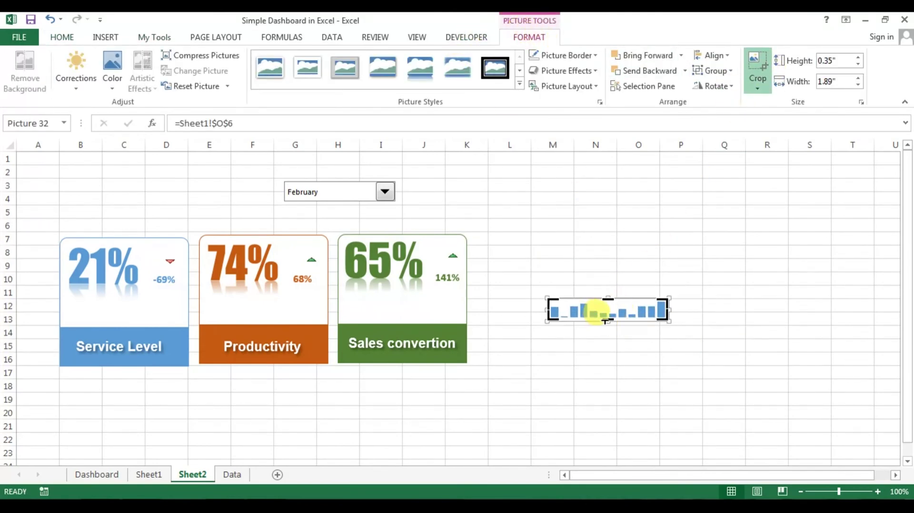
left_click_drag(608, 316, 608, 314)
left_click(758, 62)
left_click(584, 57)
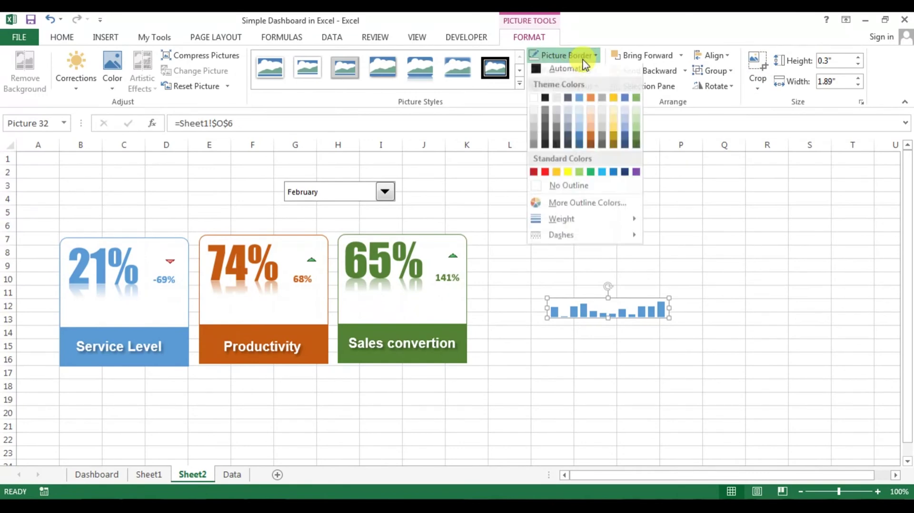
left_click(569, 186)
Place the sparkline picture just above the Service Level title band and copy it into the same spot on the Productivity and Sales convertion cards
left_click_drag(618, 306, 143, 316)
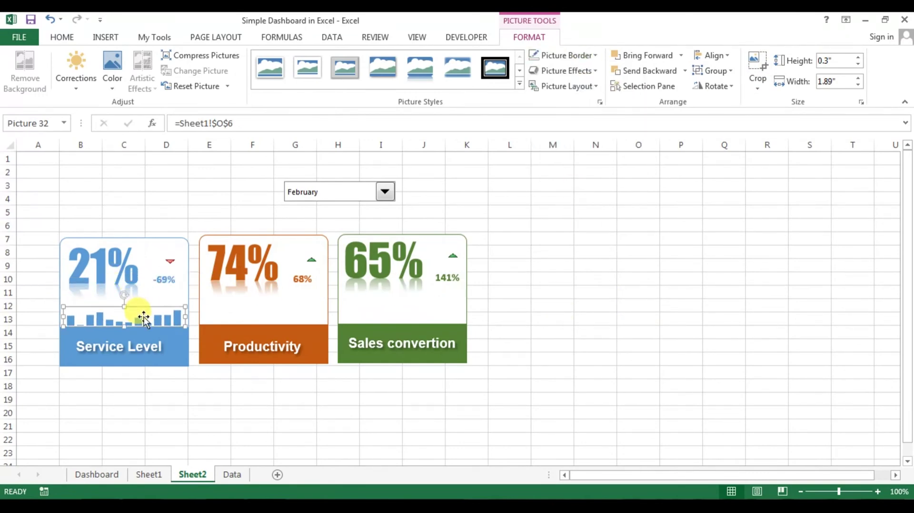
left_click(601, 239)
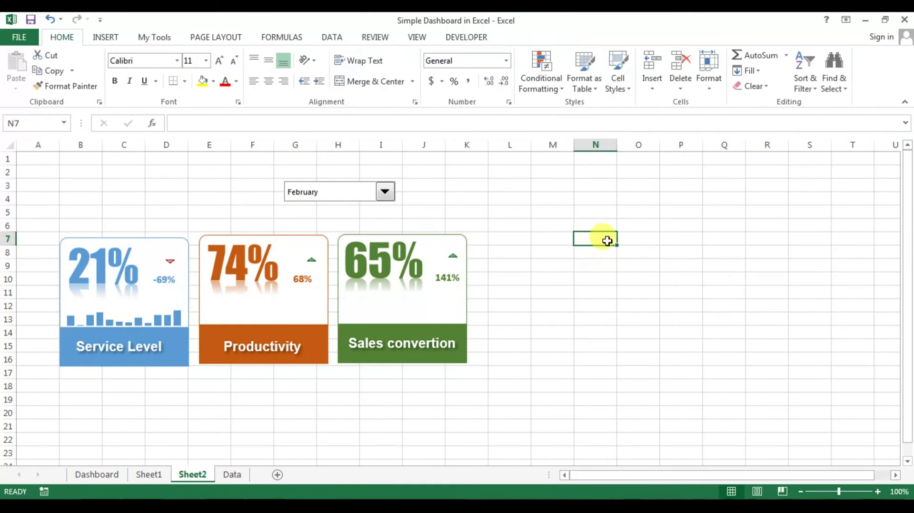
left_click(161, 318)
key("ctrl+c")
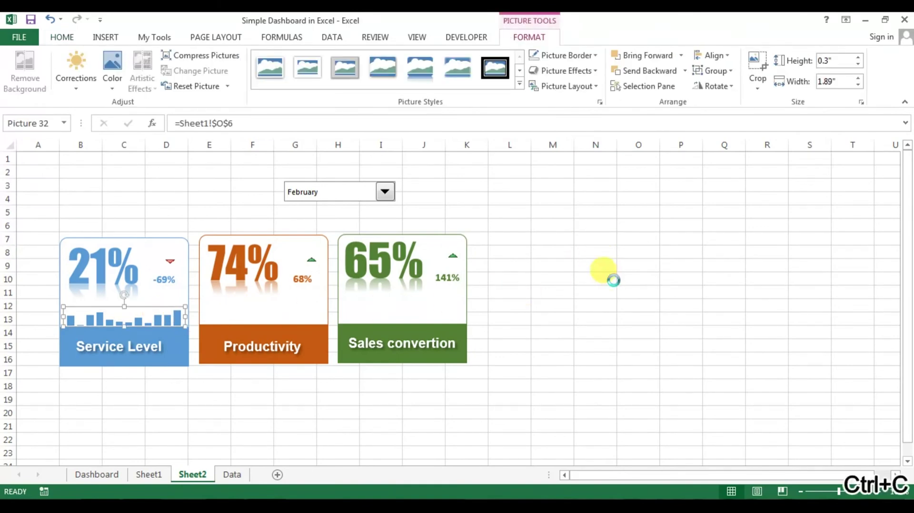
key("ctrl+v")
left_click_drag(187, 320, 403, 318)
Relink the Productivity sparkline picture to =Sheet1!$O$7 and the Sales convertion sparkline picture to =Sheet1!$O$8, after checking the source cells on Sheet1
left_click(147, 475)
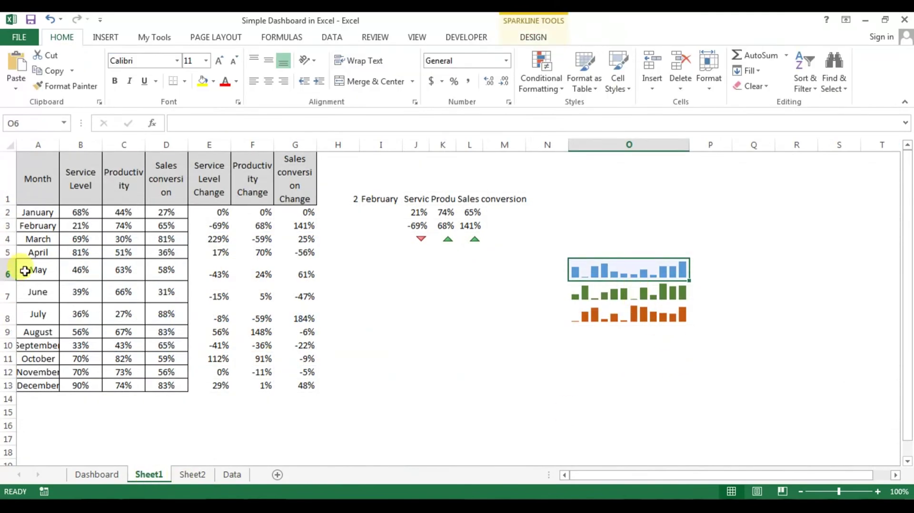
left_click(585, 297)
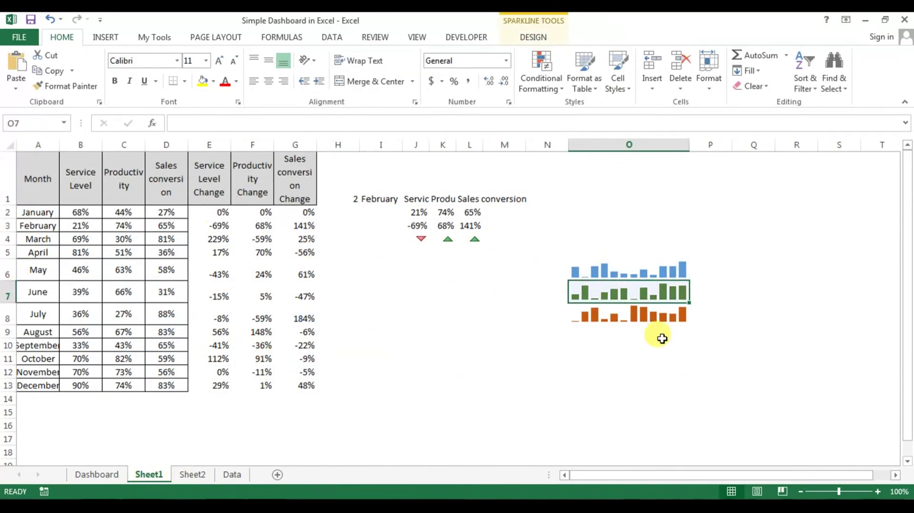
left_click(620, 324)
left_click(193, 475)
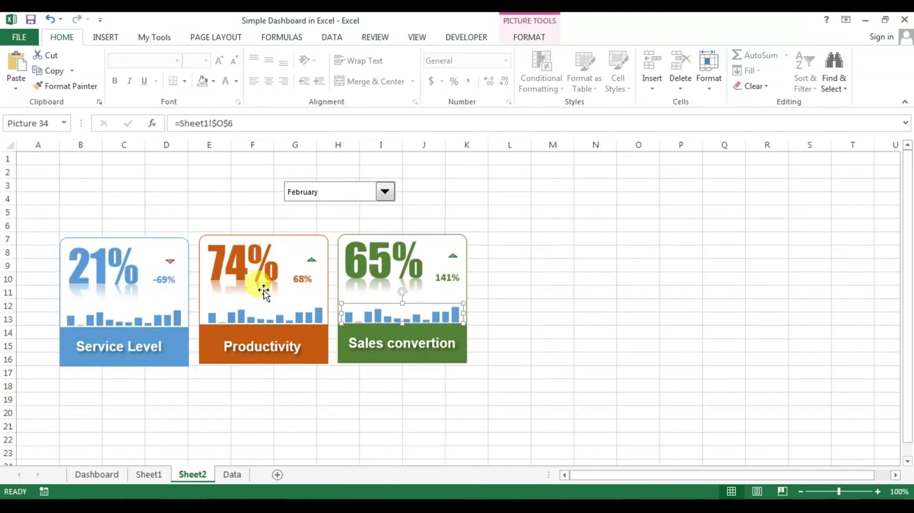
left_click(302, 321)
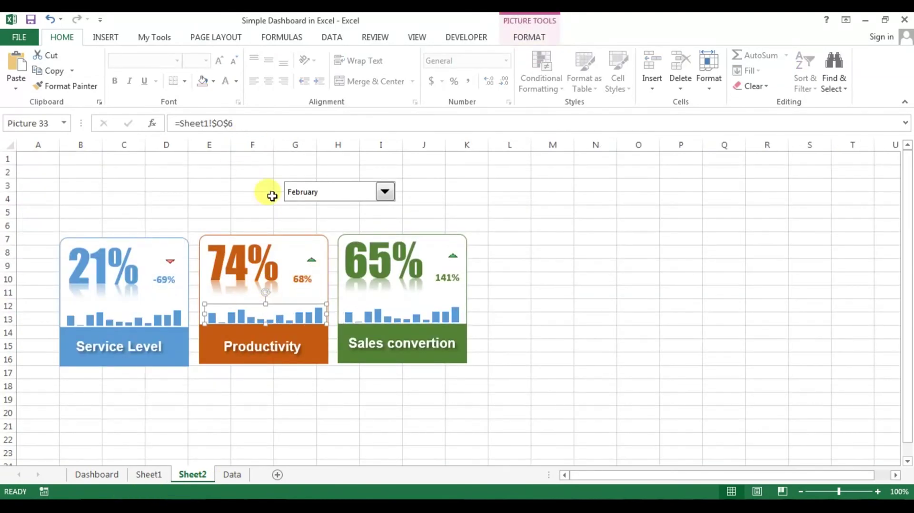
left_click(263, 130)
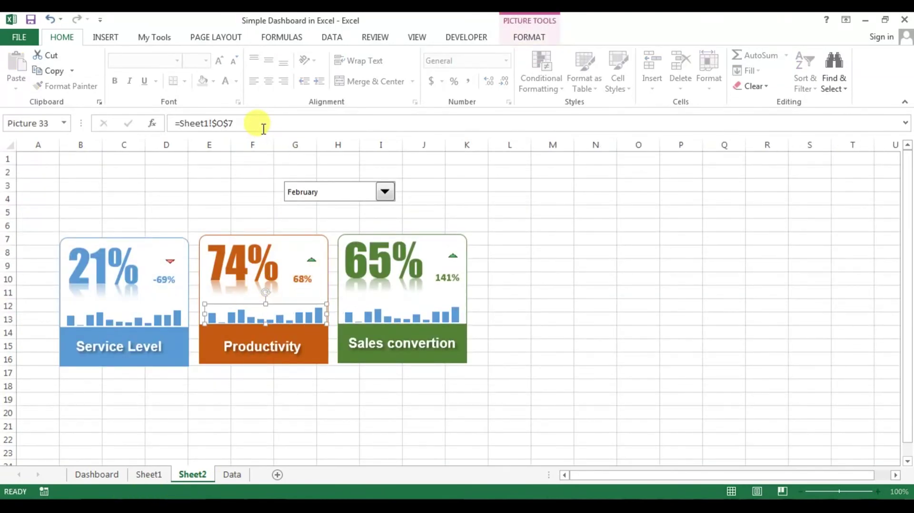
left_click(394, 310)
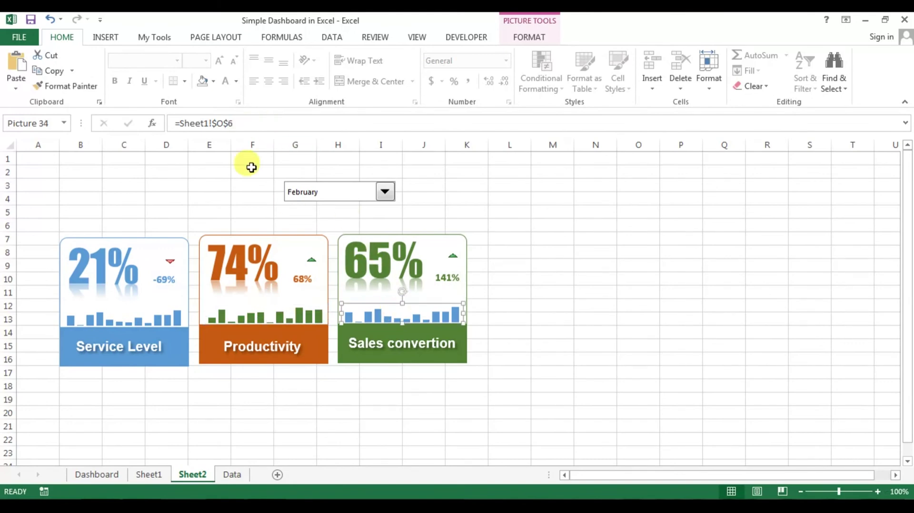
left_click(282, 119)
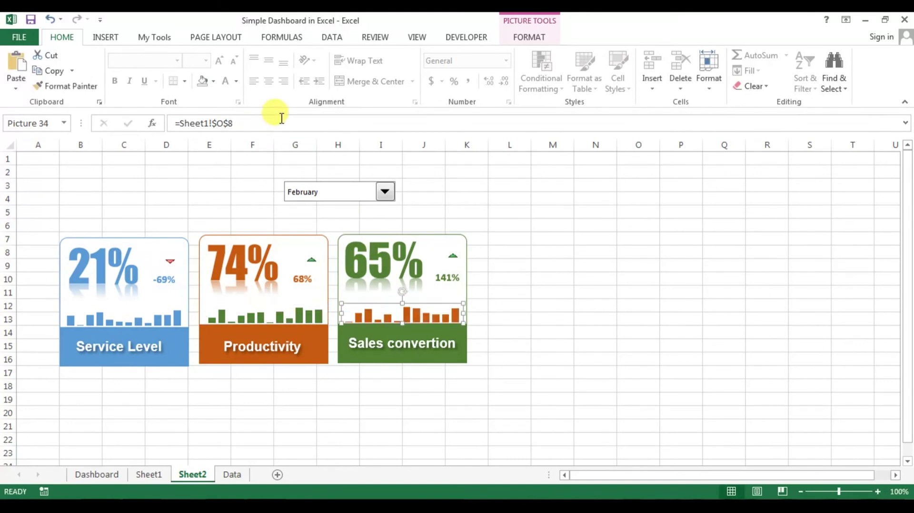
Test the month selector on Sheet2 by choosing June, September and October to check how the cards update
left_click(500, 212)
left_click(385, 191)
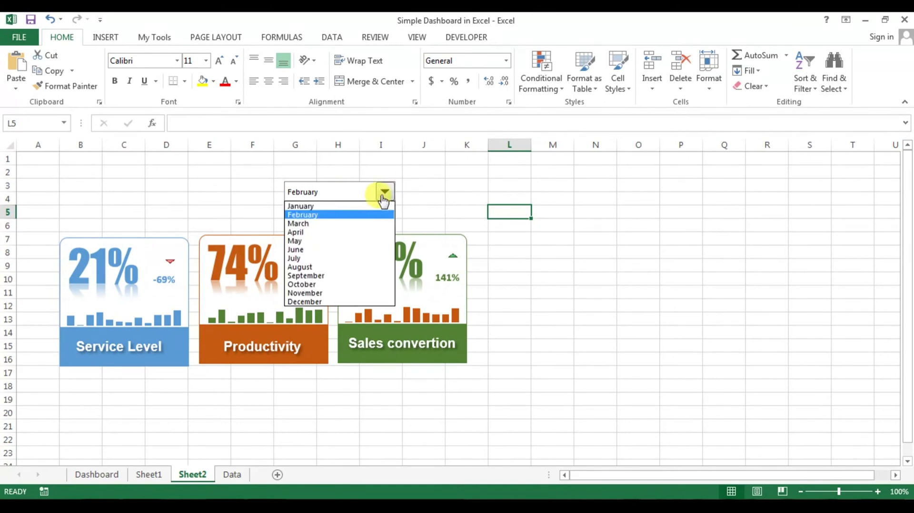
left_click(320, 250)
left_click(379, 193)
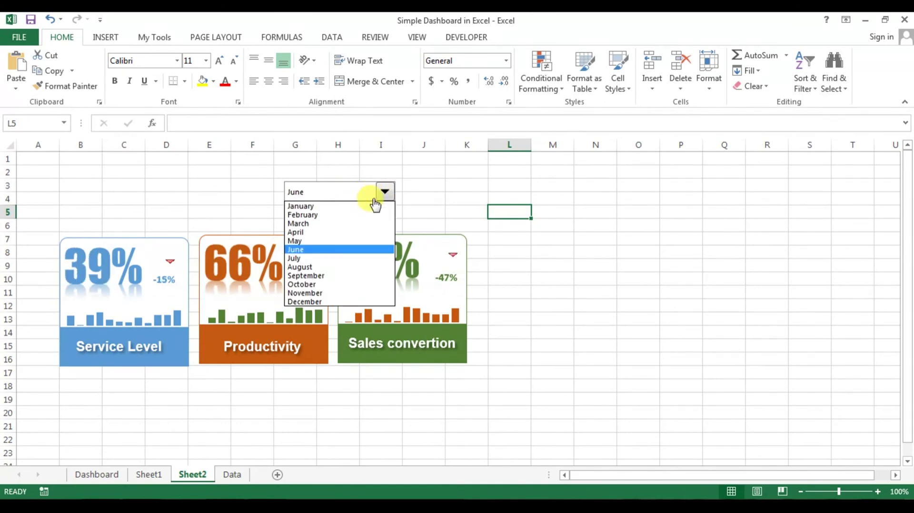
left_click(339, 276)
left_click(385, 192)
left_click(334, 285)
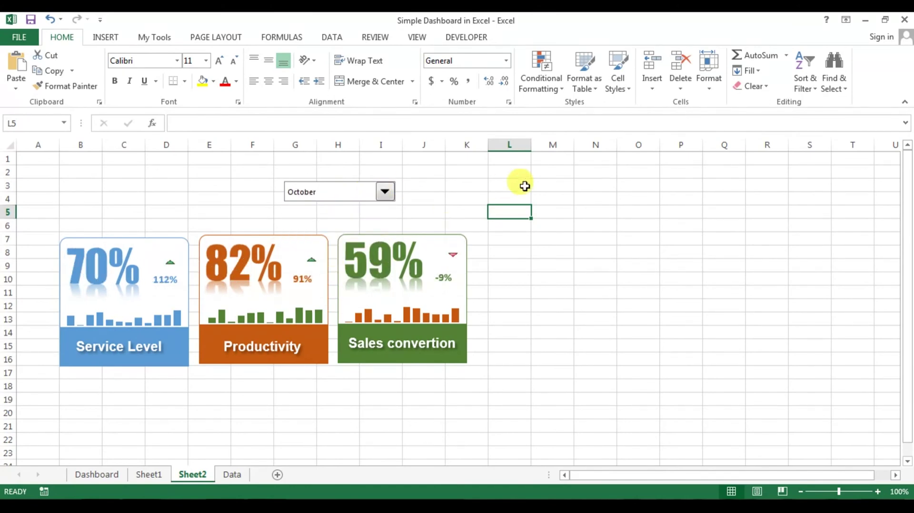
Insert a 2-D line chart with markers from the Month, Service Level, Productivity and Sales conversion data in Sheet1 A1:D13
left_click(231, 474)
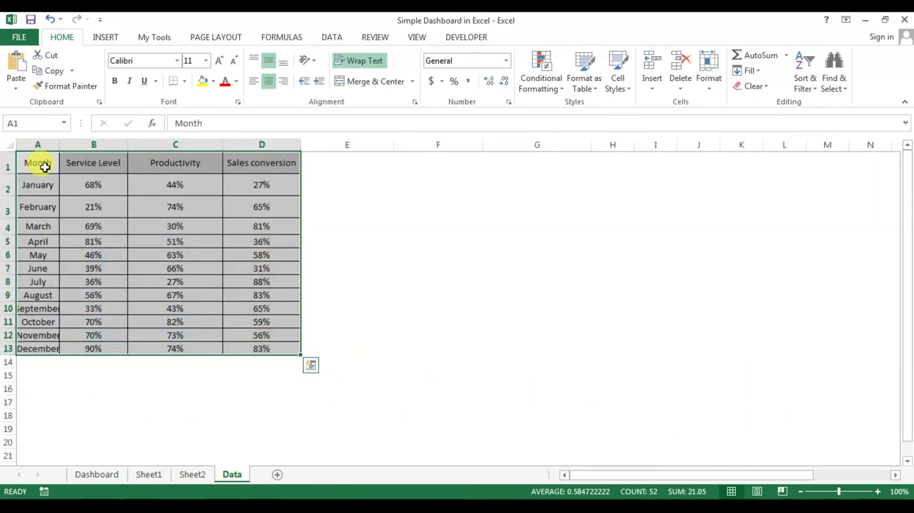
left_click(143, 474)
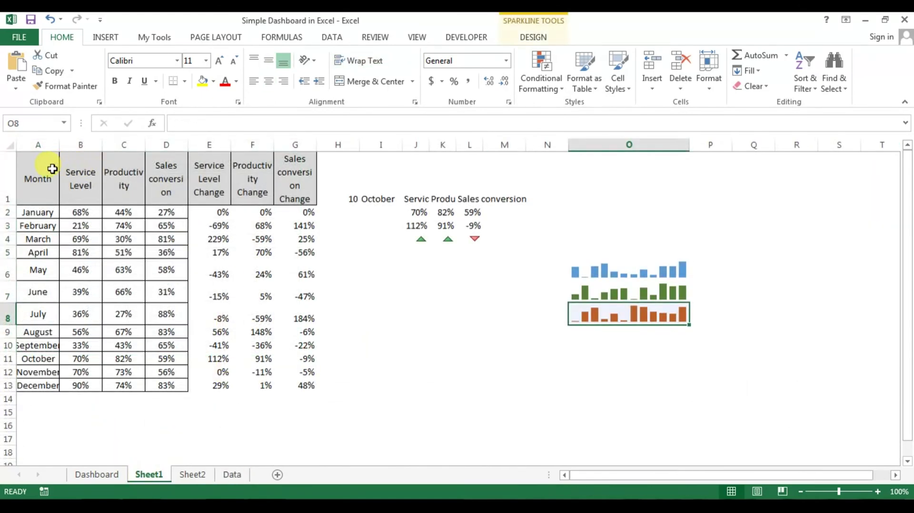
left_click_drag(50, 172, 162, 386)
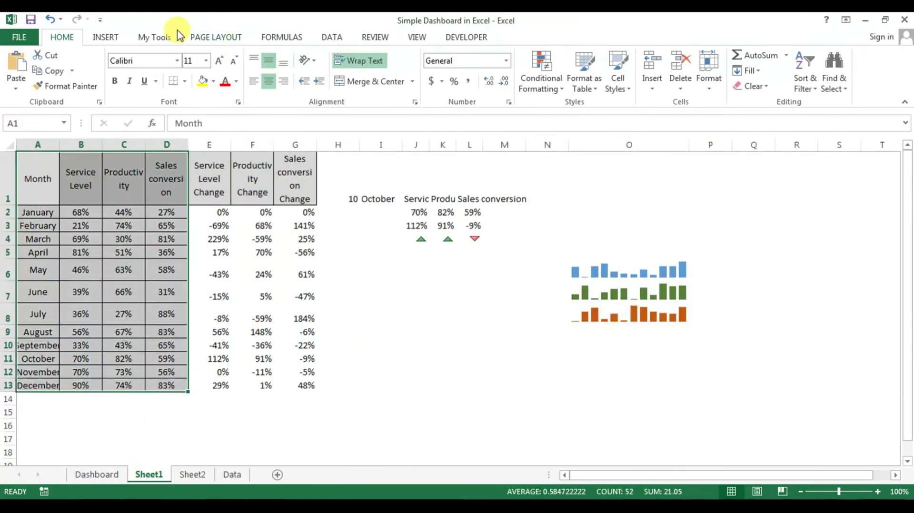
left_click(106, 37)
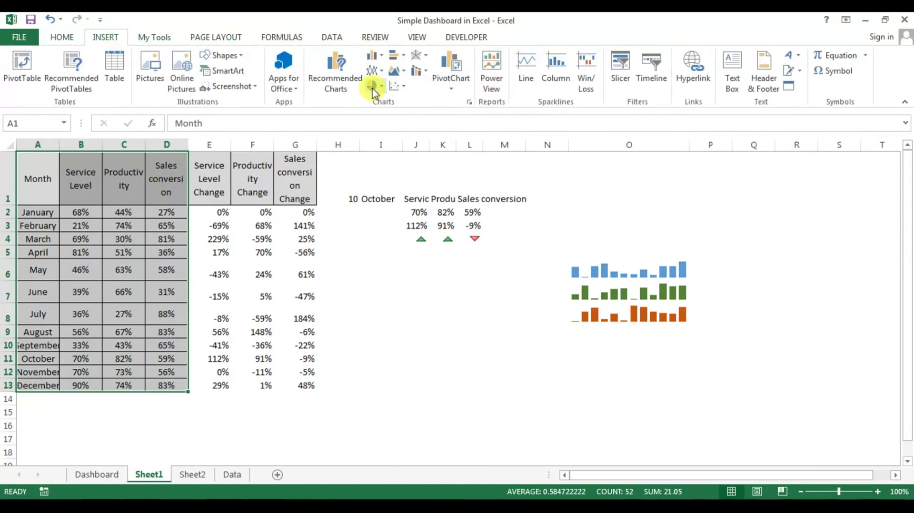
left_click(381, 74)
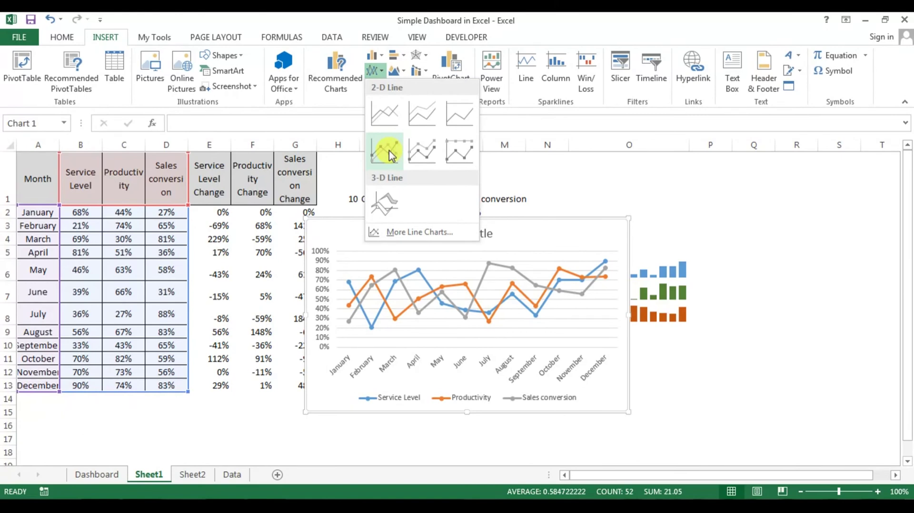
left_click(390, 156)
Shift the chart slightly on Sheet1 and apply the grey gradient chart style with percentage labels inside the markers
left_click_drag(585, 229, 559, 231)
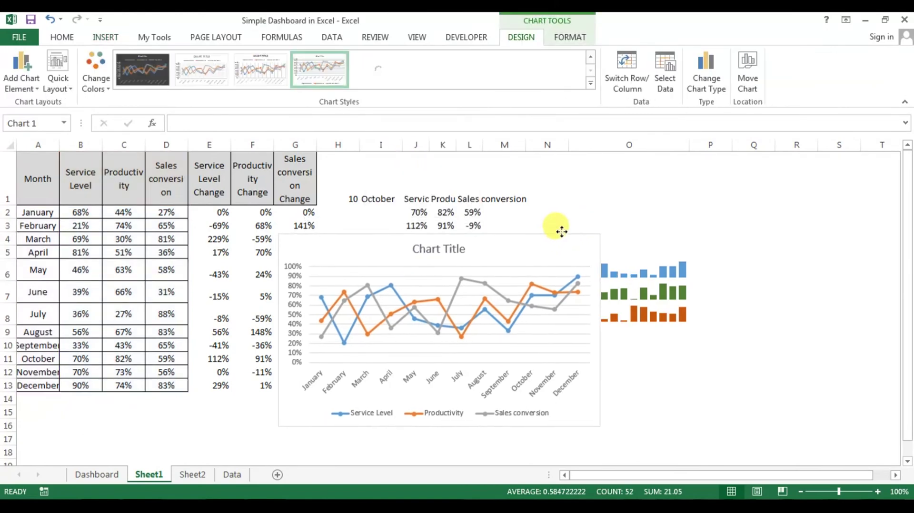
left_click(591, 82)
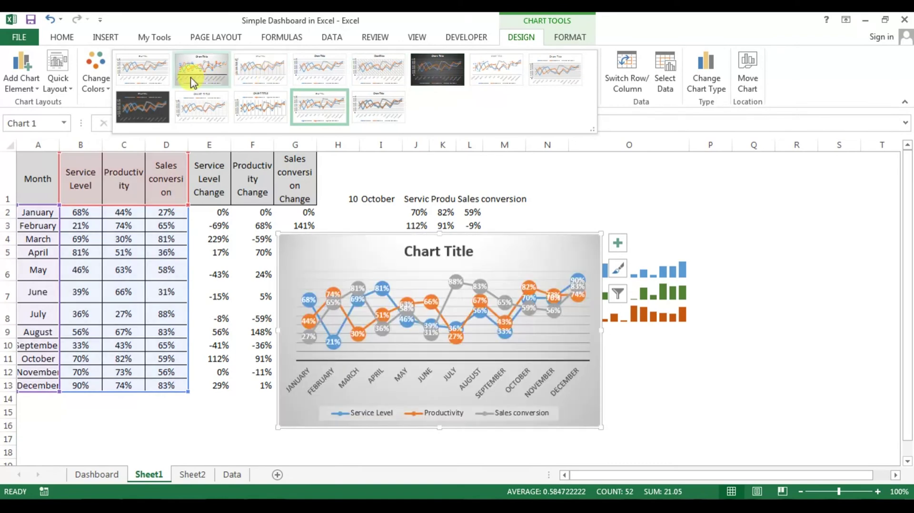
left_click(199, 72)
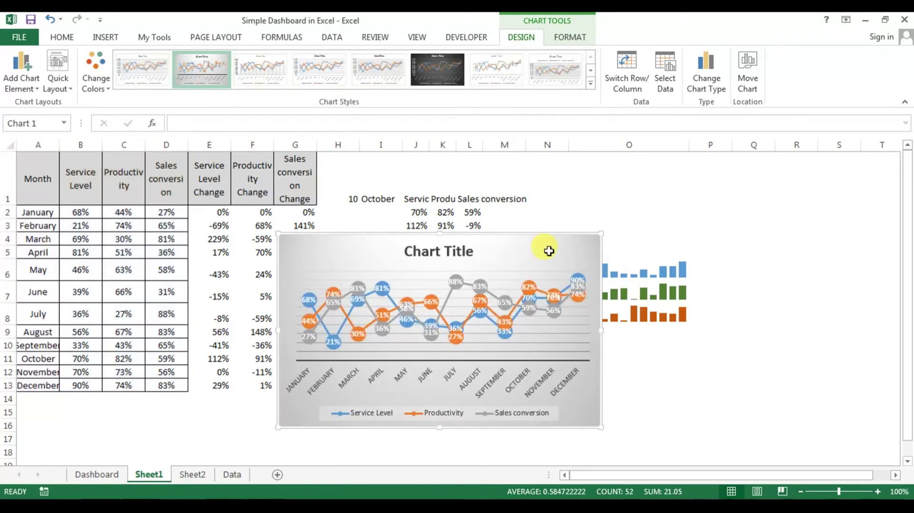
Change the line chart's title to "Month wise Performance"
left_click(456, 252)
key("ctrl+a")
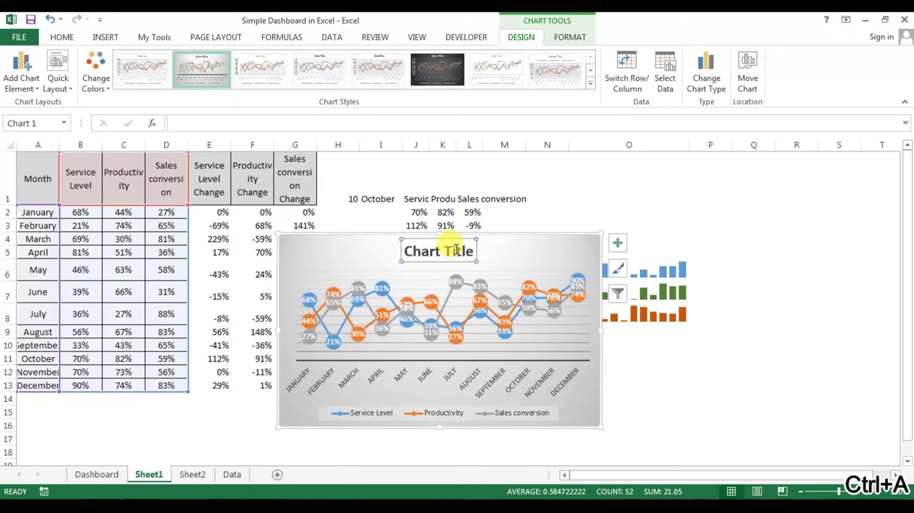
left_click(465, 251)
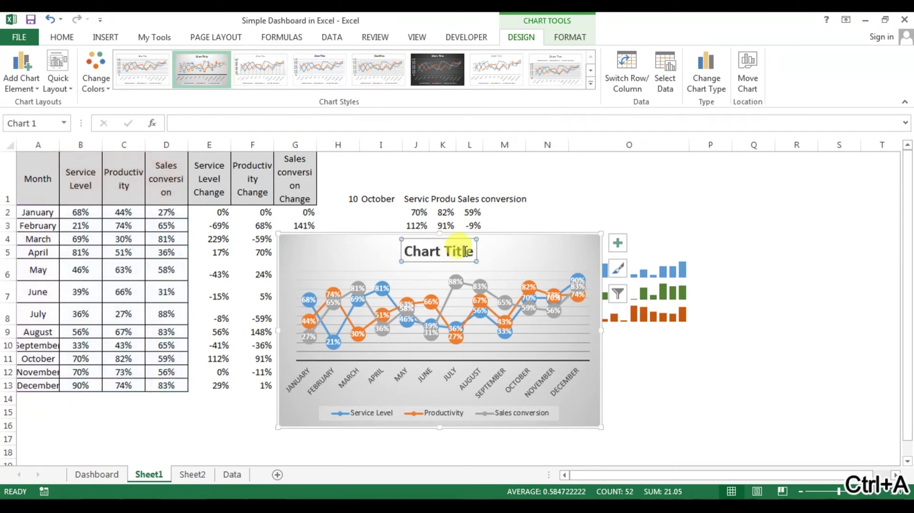
left_click_drag(415, 247, 476, 250)
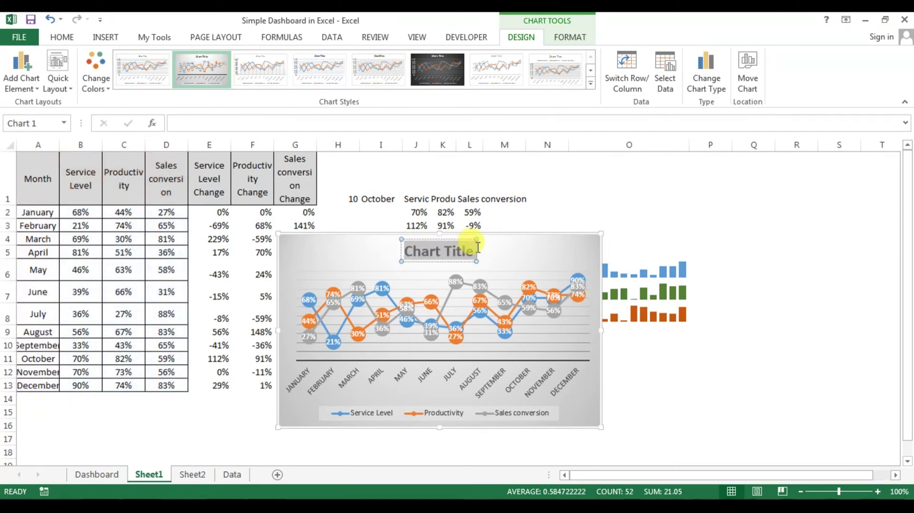
type("Month")
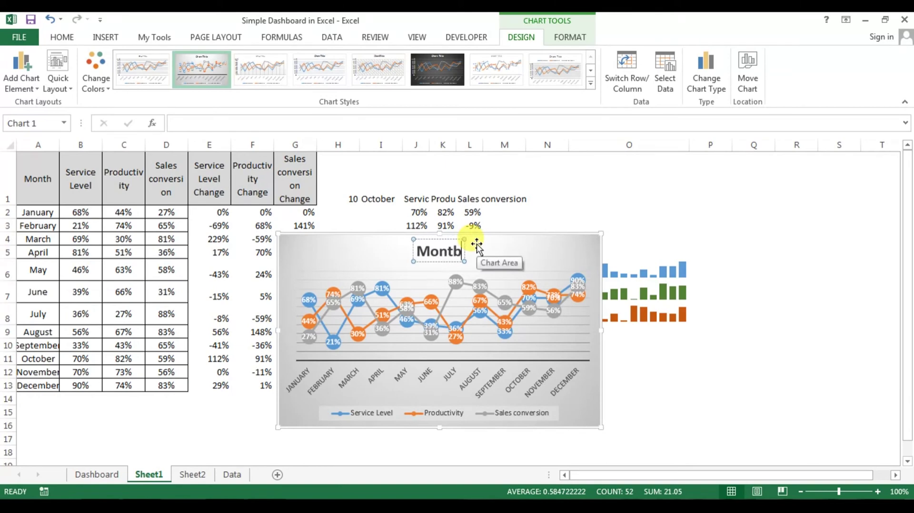
type(" w")
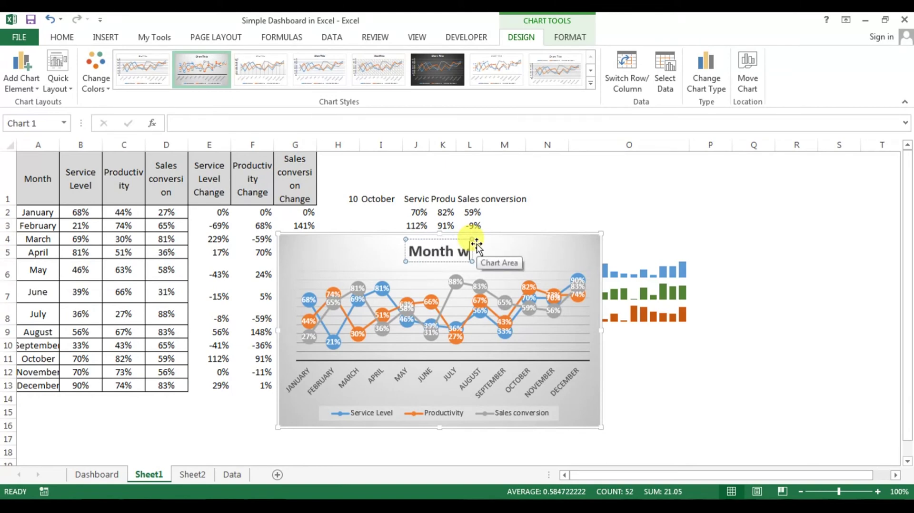
type("ise")
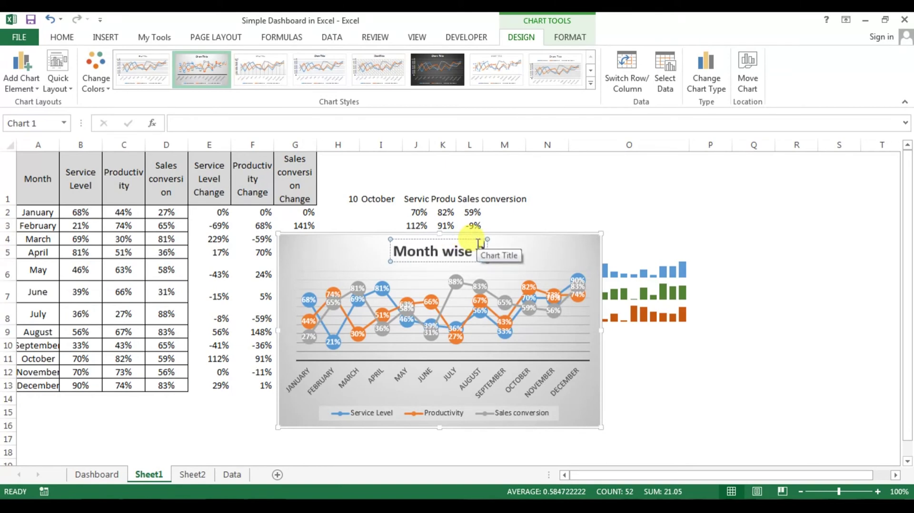
type(" Per")
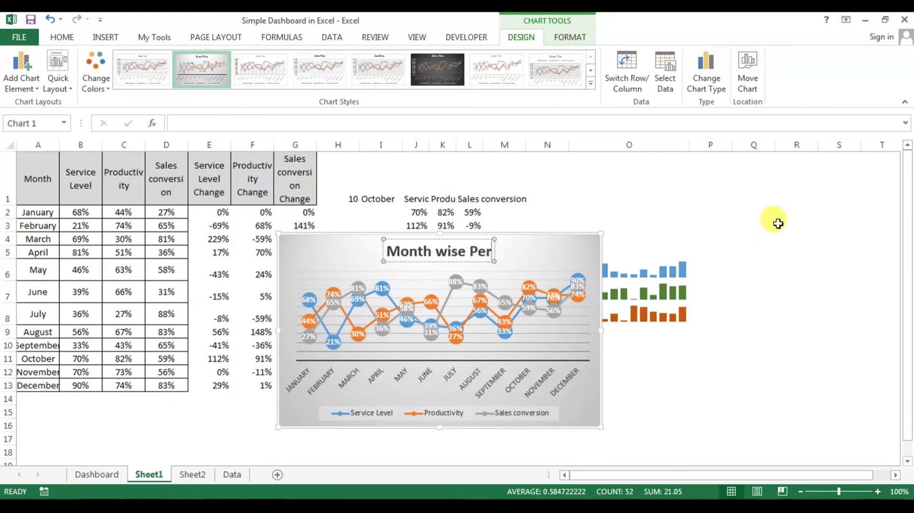
type("formance")
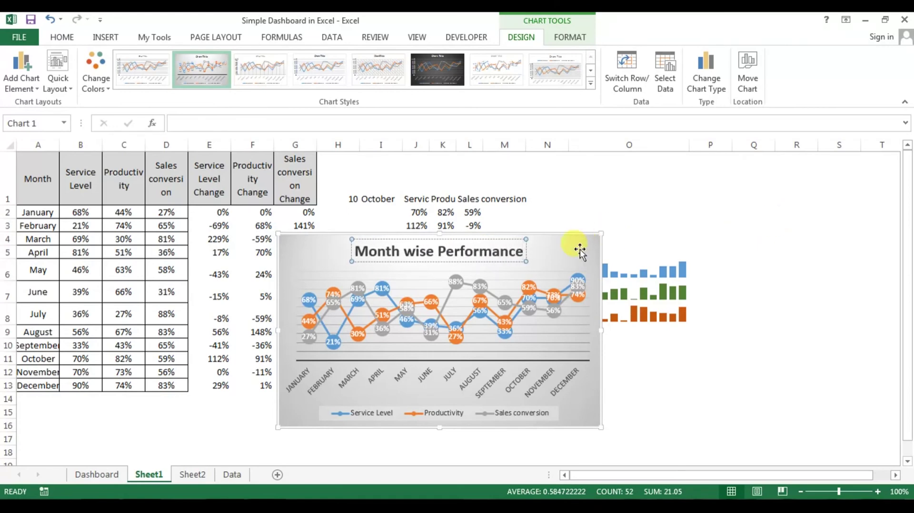
Apply the black intense shape style to the whole chart area of the line chart
left_click(569, 38)
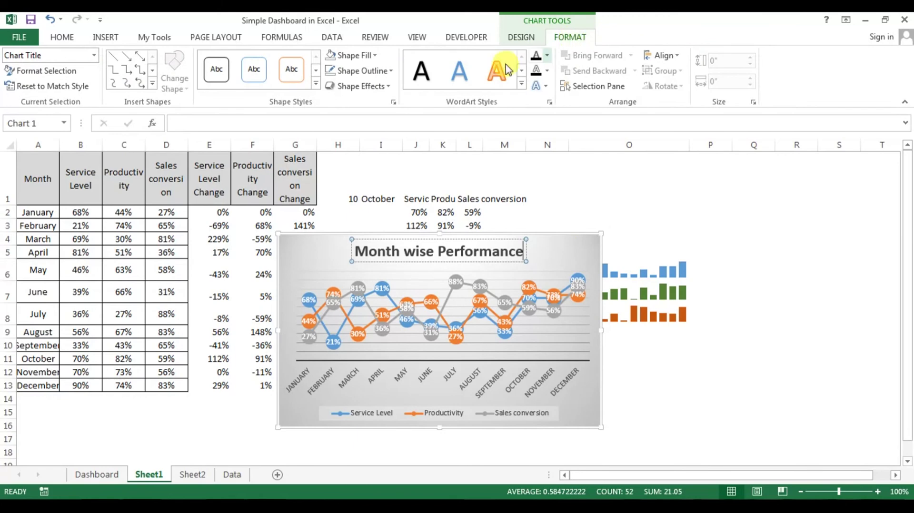
left_click(315, 85)
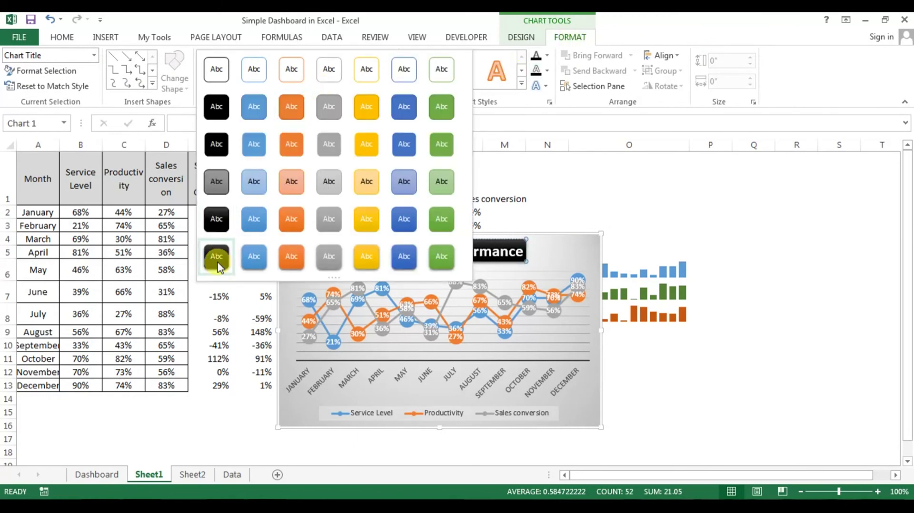
left_click(596, 241)
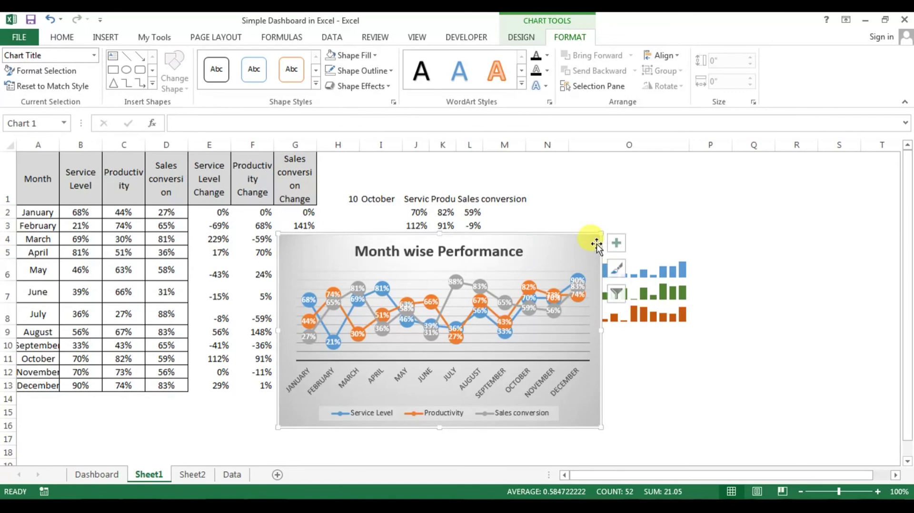
left_click(597, 246)
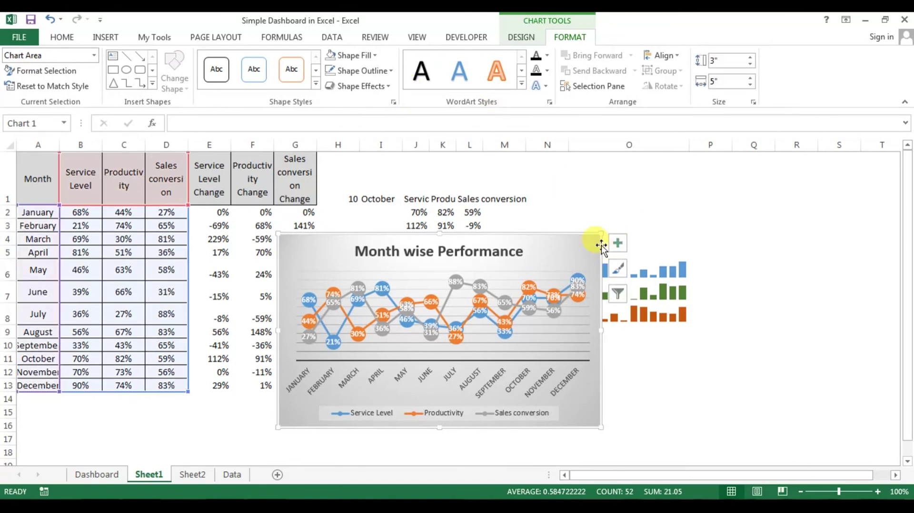
left_click(316, 85)
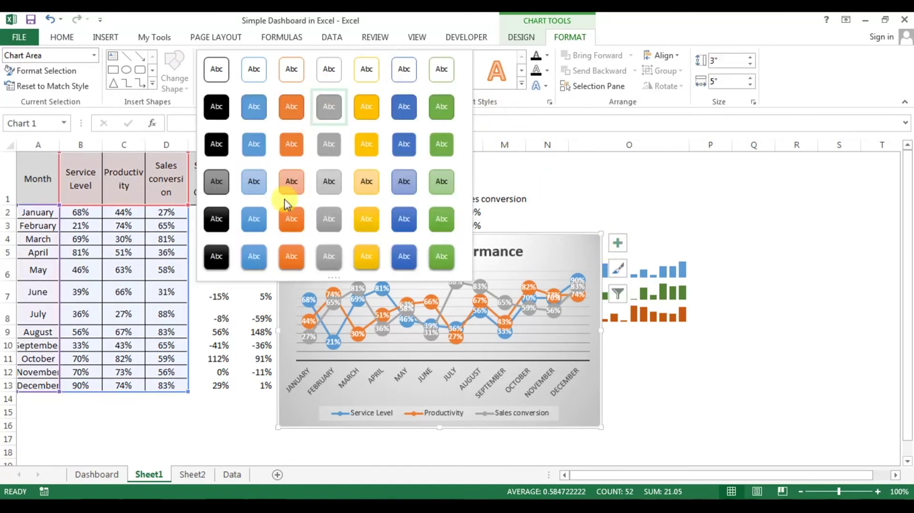
left_click(218, 259)
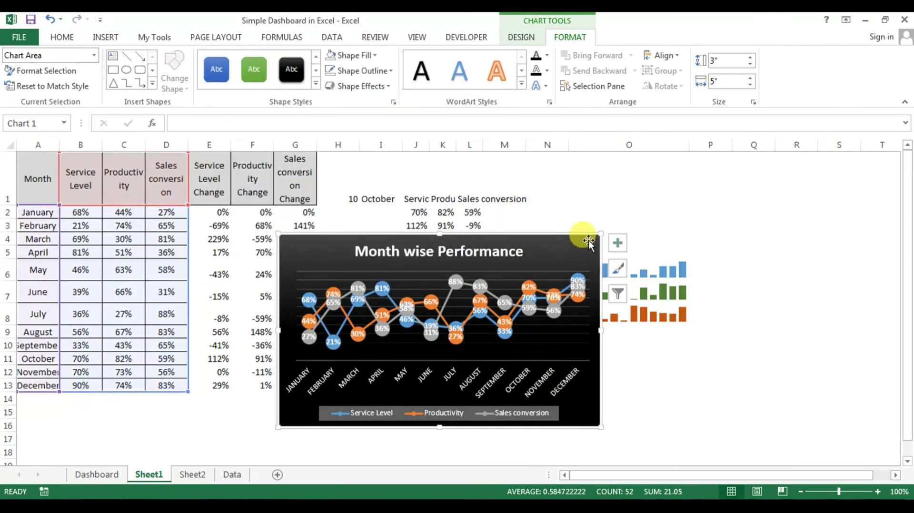
Move the Month wise Performance chart from Sheet1 to Sheet2 and place it beside the Sales convertion card
key("ctrl+x")
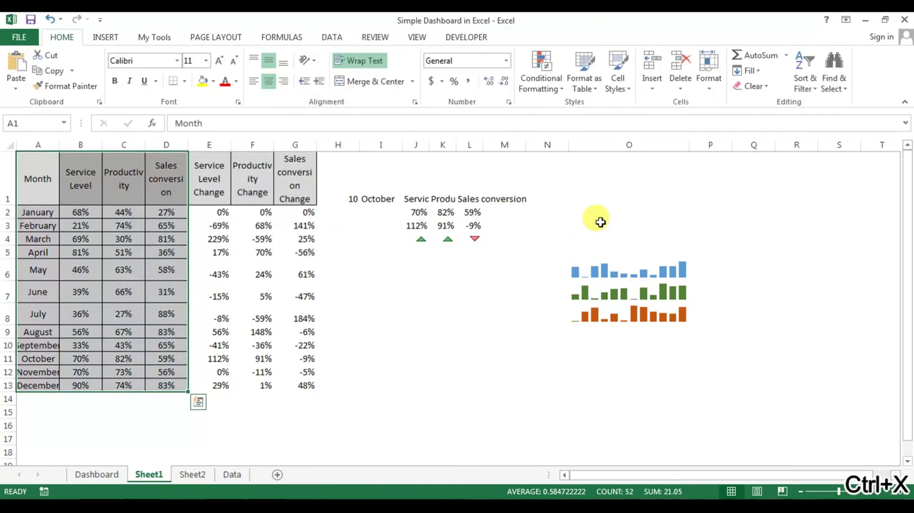
left_click(107, 475)
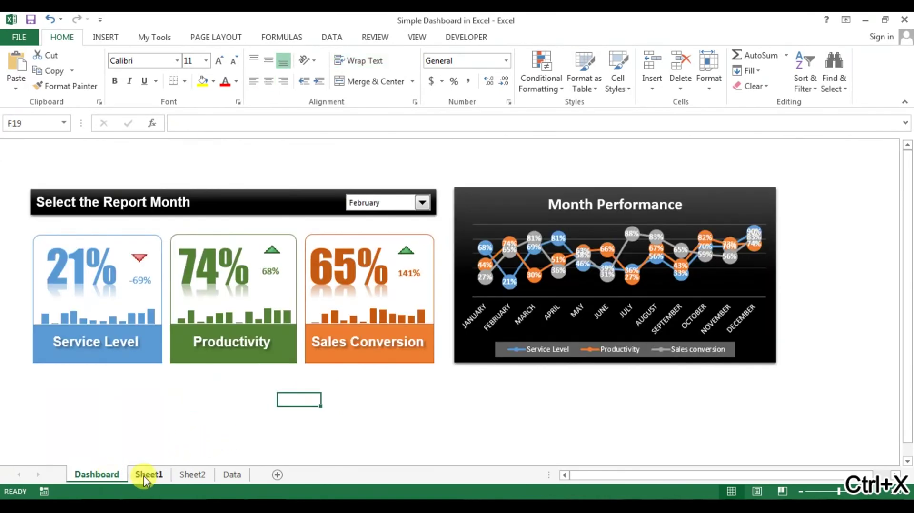
left_click(148, 475)
left_click(192, 475)
left_click(668, 290)
key("ctrl+v")
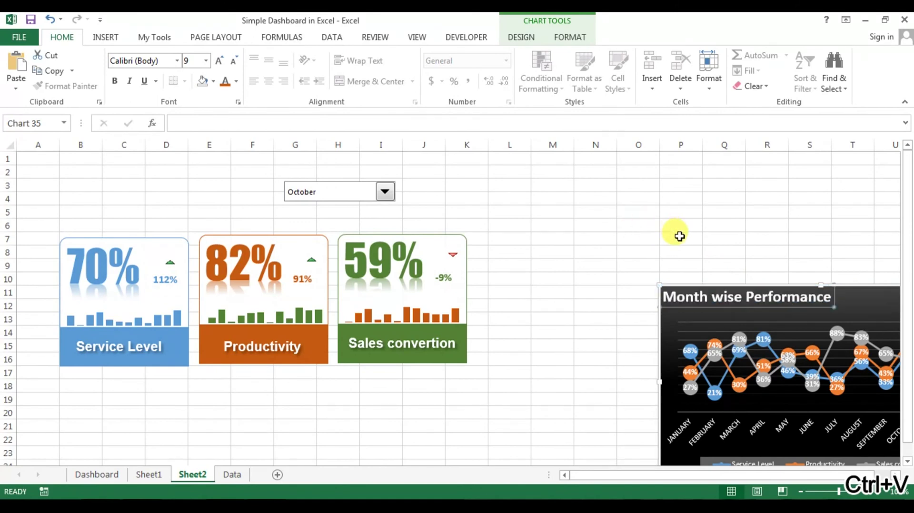
key("ctrl+z")
left_click_drag(692, 287, 541, 192)
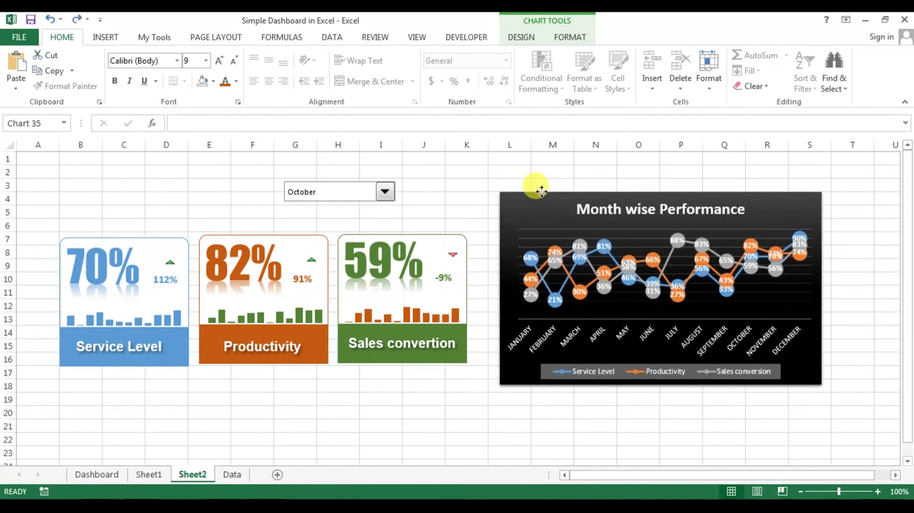
Draw a rectangle about 6.09" wide and 0.56" high above the three cards, covering the month selector, and give it the black intense shape style
left_click(433, 170)
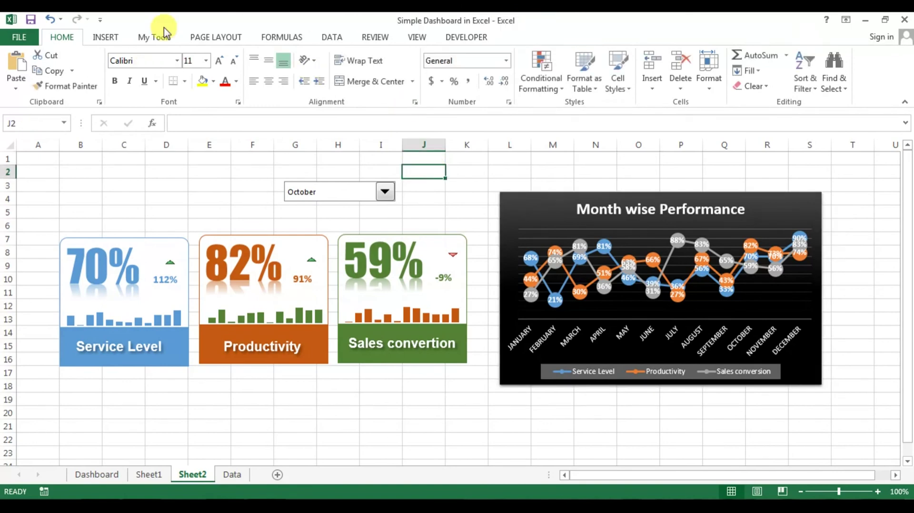
left_click(105, 42)
left_click(244, 57)
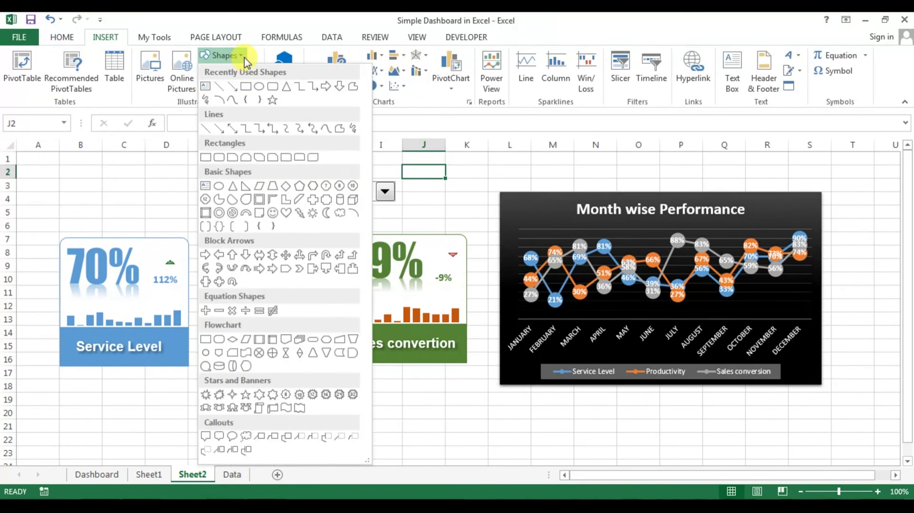
left_click(246, 88)
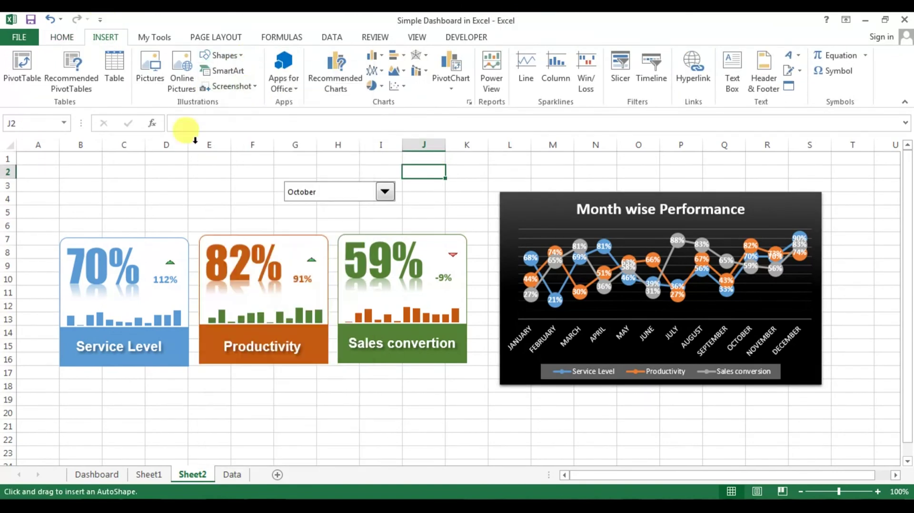
left_click_drag(75, 162, 435, 202)
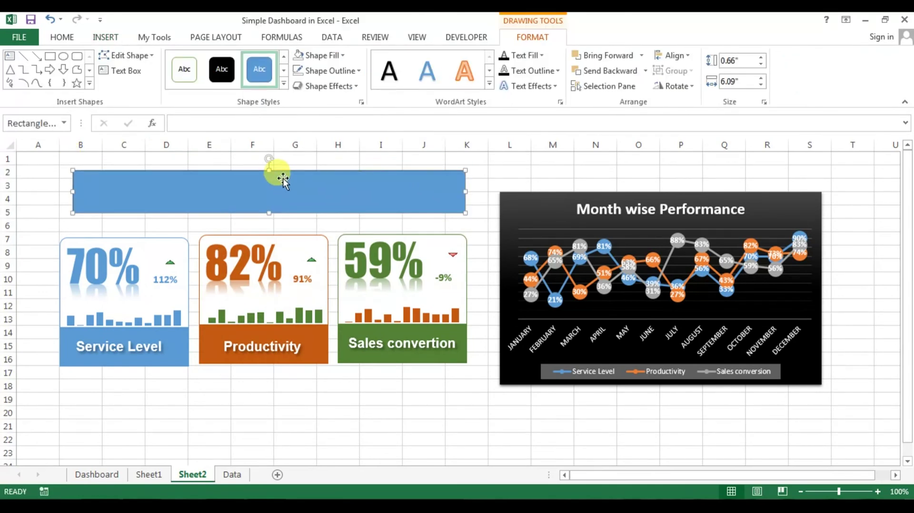
left_click_drag(270, 171, 270, 176)
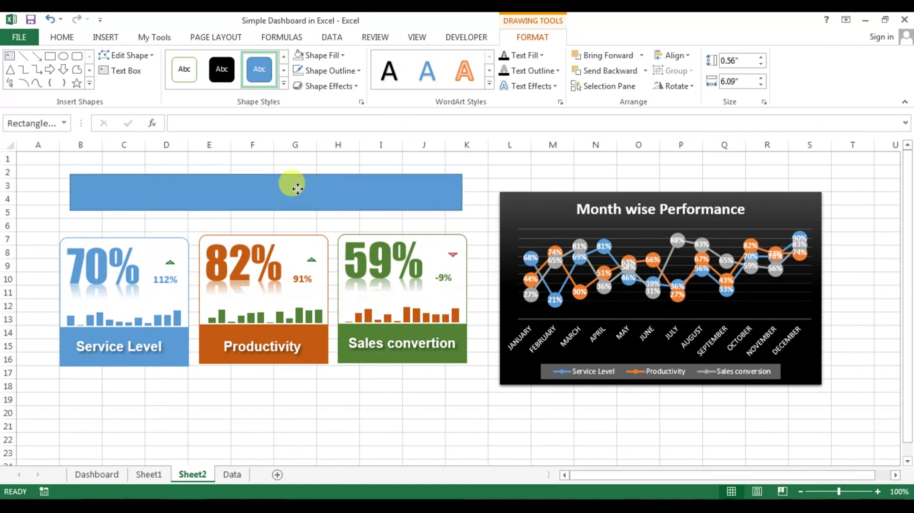
left_click(283, 83)
left_click(197, 248)
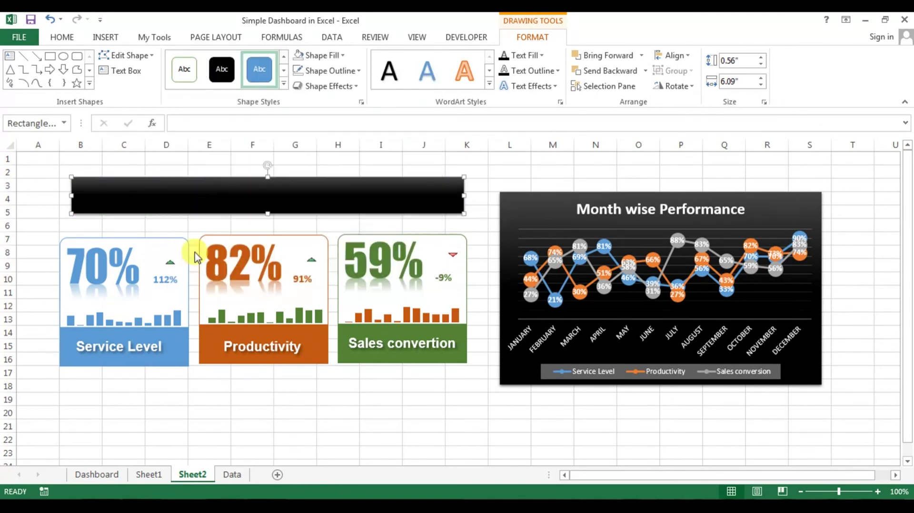
Send the black rectangle behind the month drop-down and move the drop-down to the right-hand part of the rectangle
right_click(210, 202)
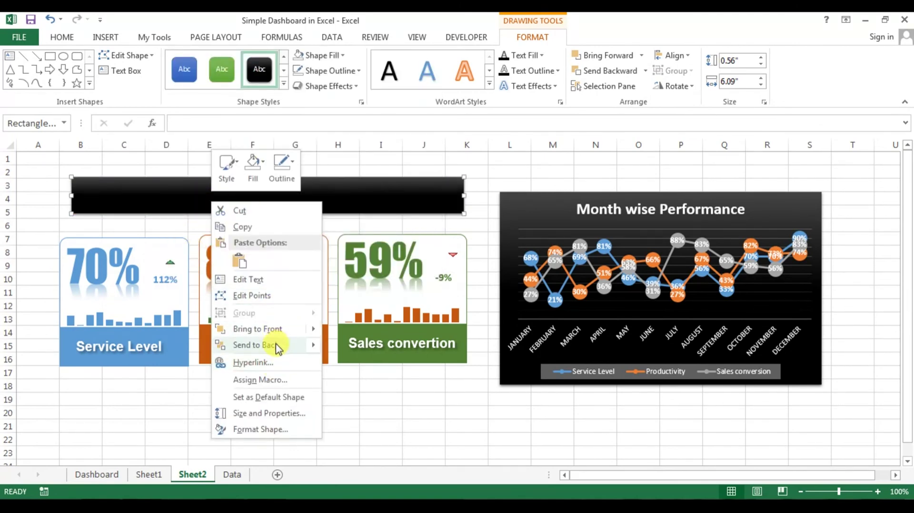
left_click(274, 346)
left_click(390, 158)
right_click(354, 192)
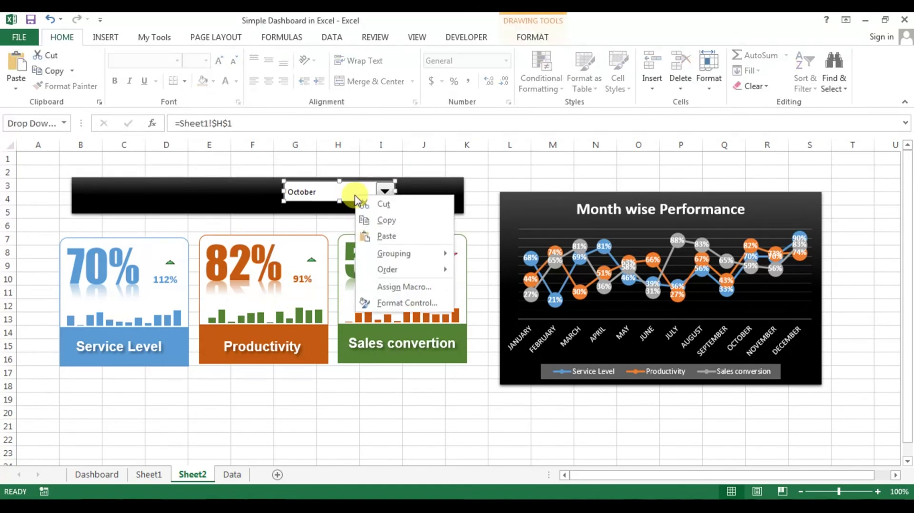
key("Escape")
left_click_drag(355, 193, 409, 196)
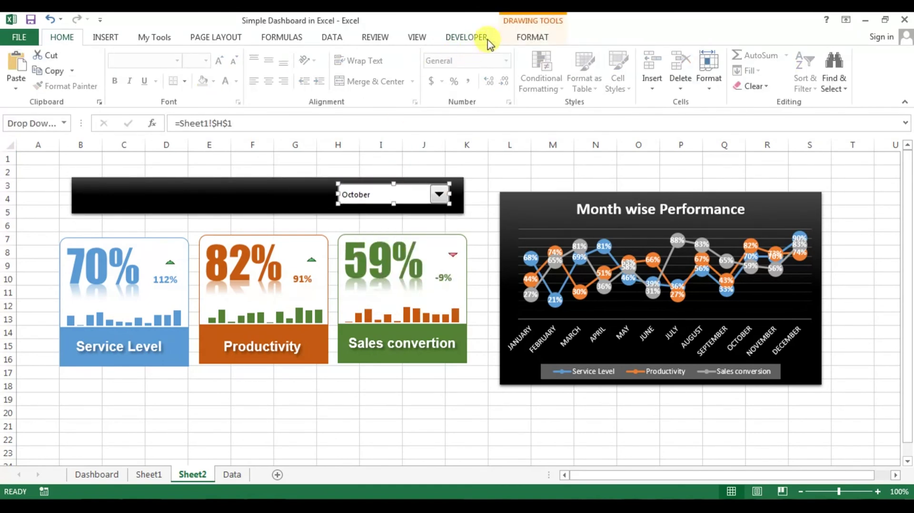
left_click(524, 39)
left_click(329, 168)
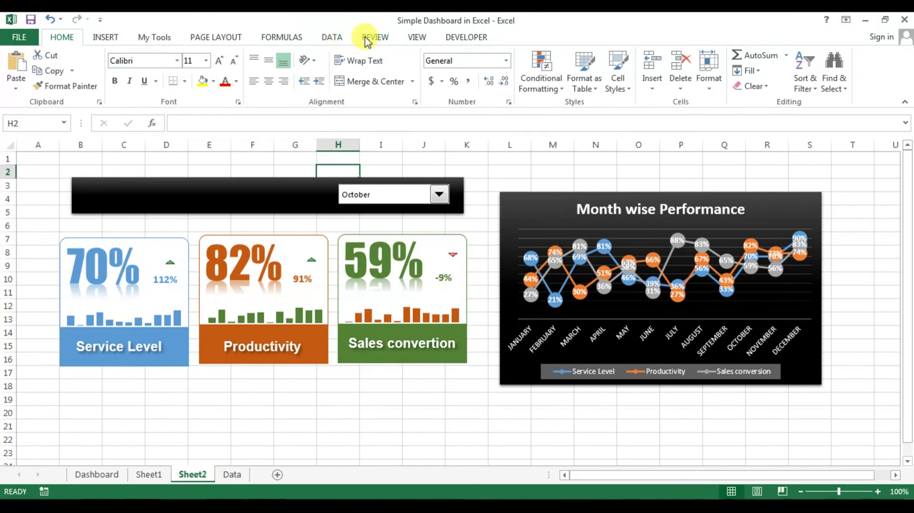
Hide the gridlines and the row and column headings on Sheet2
left_click(414, 37)
left_click(157, 81)
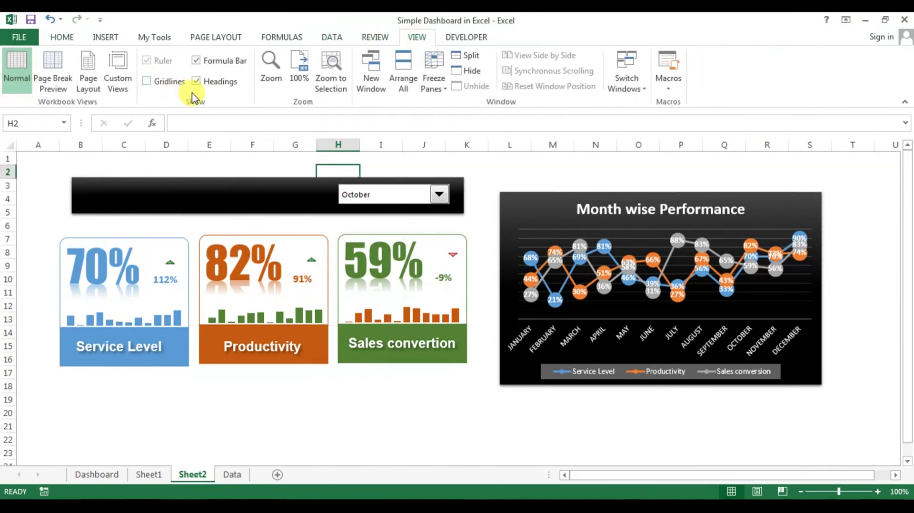
left_click(205, 85)
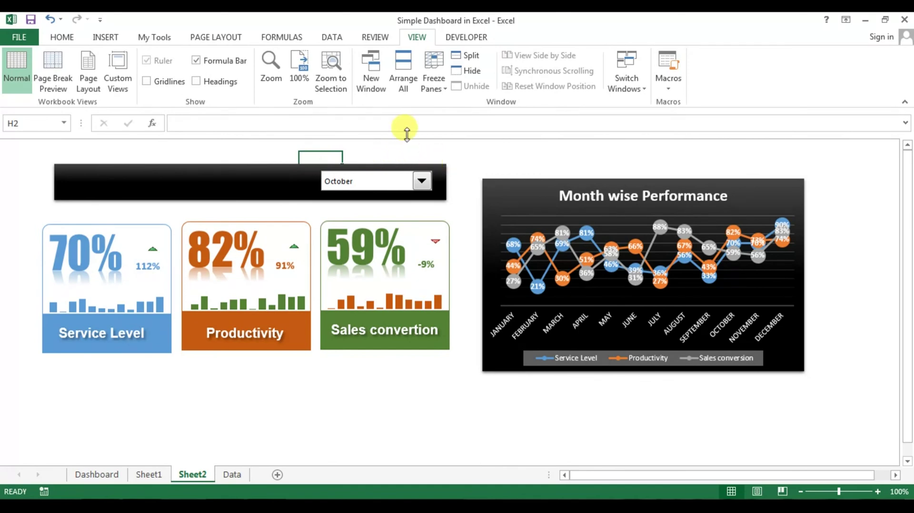
Extend the black header bar slightly towards the Service Level card's outer edge and place a copy of that card's title label on the bar
left_click(81, 178)
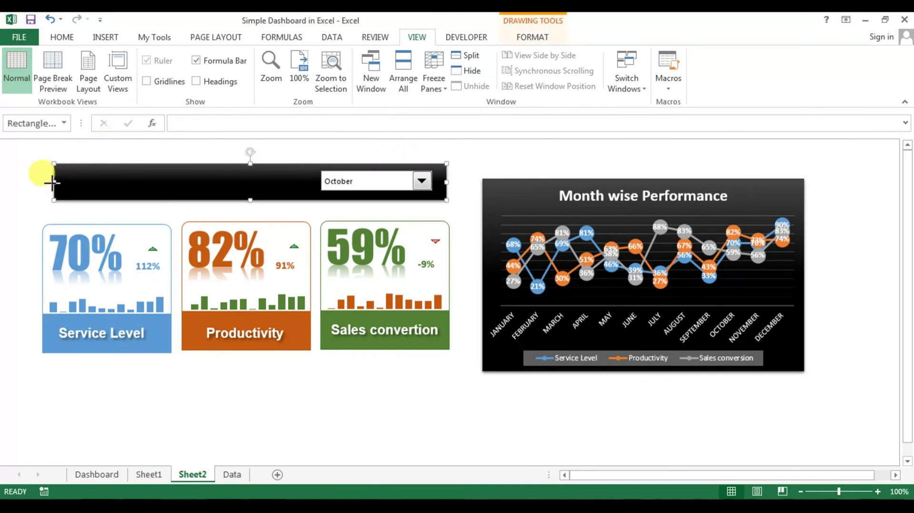
left_click_drag(52, 182, 47, 182)
left_click(123, 345)
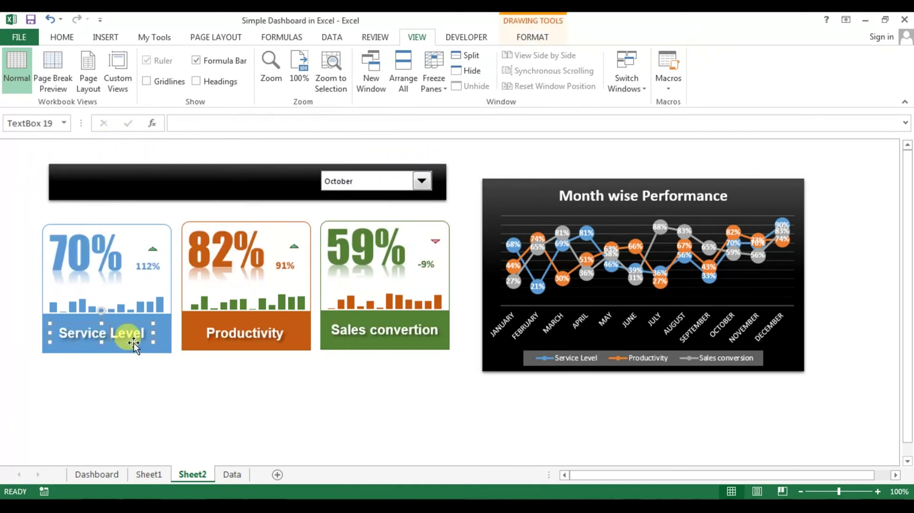
key("ctrl+c")
key("ctrl+v")
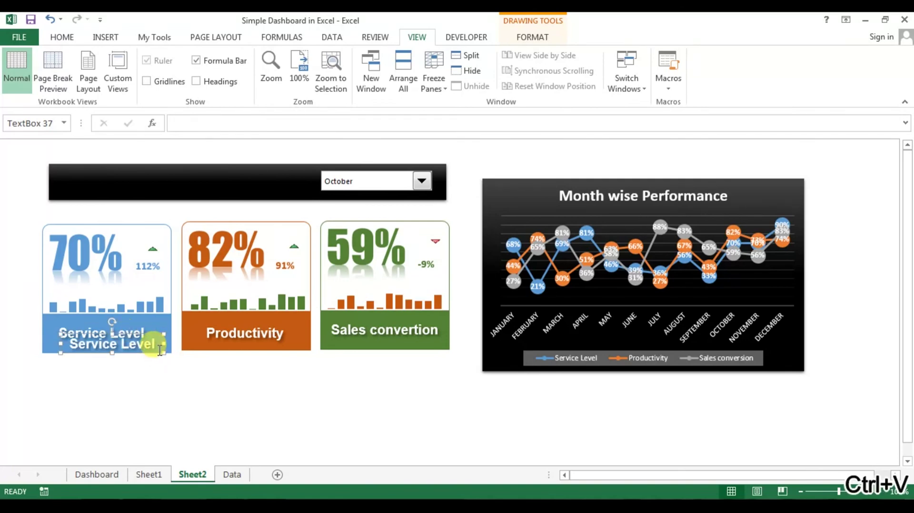
left_click_drag(157, 355, 148, 190)
Change the copied label's text to "Select the Month" and fit it on one line directly beside the month drop-down
key("ctrl+a")
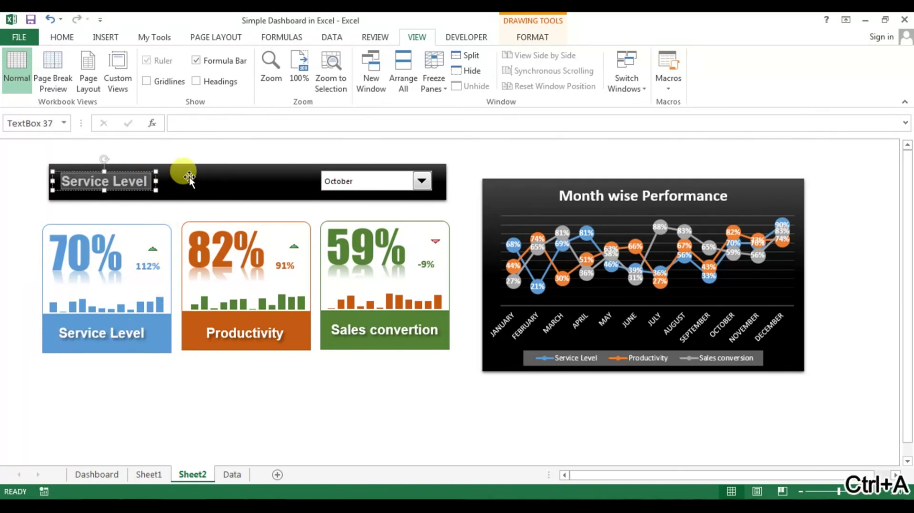
type("Sele")
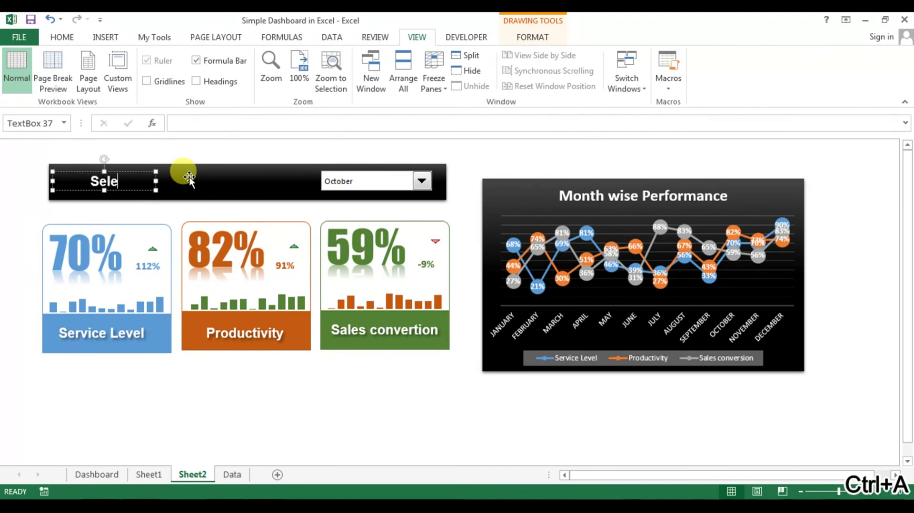
type("ct the Month")
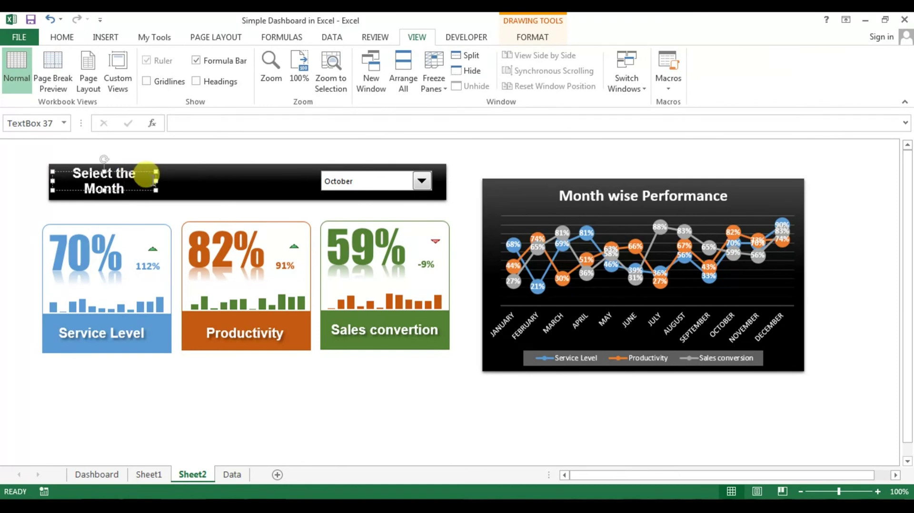
left_click_drag(155, 181, 321, 188)
left_click(512, 160)
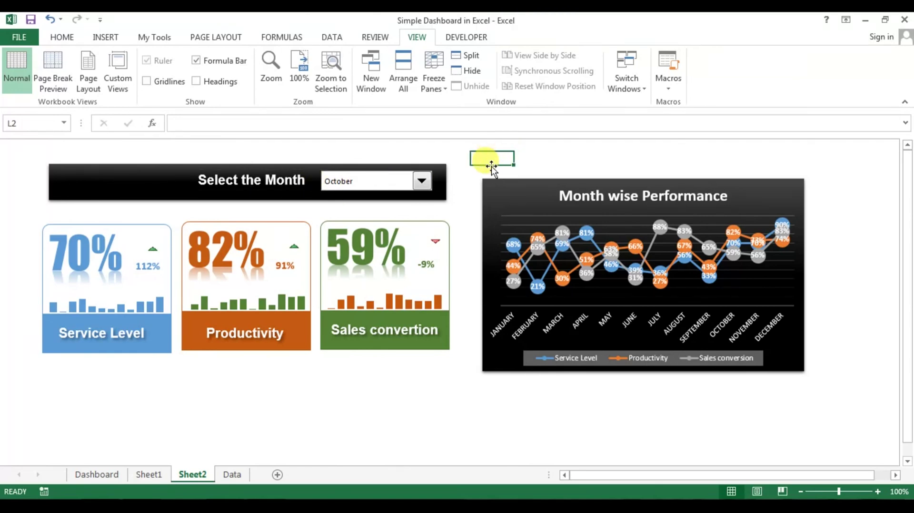
Test the dashboard cards by choosing February, July and October in the month drop-down
left_click(423, 181)
left_click(378, 205)
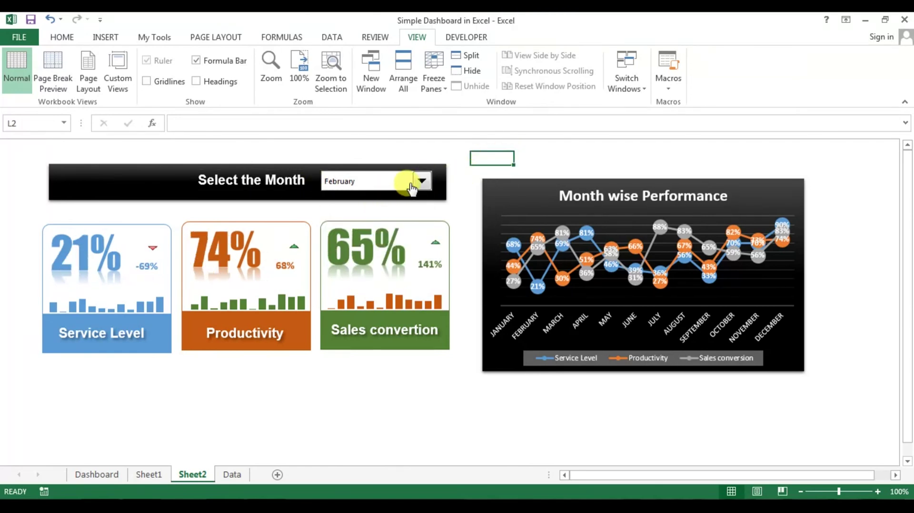
left_click(421, 181)
left_click(381, 247)
left_click(421, 181)
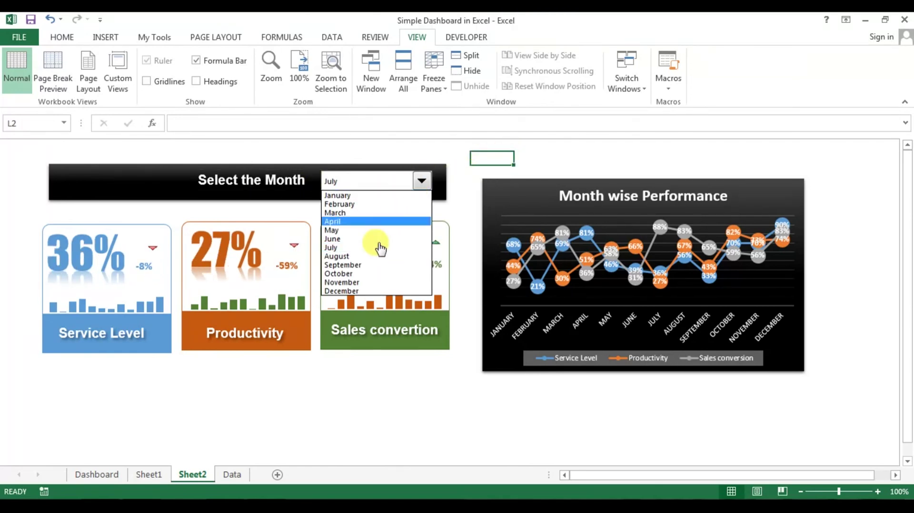
left_click(354, 275)
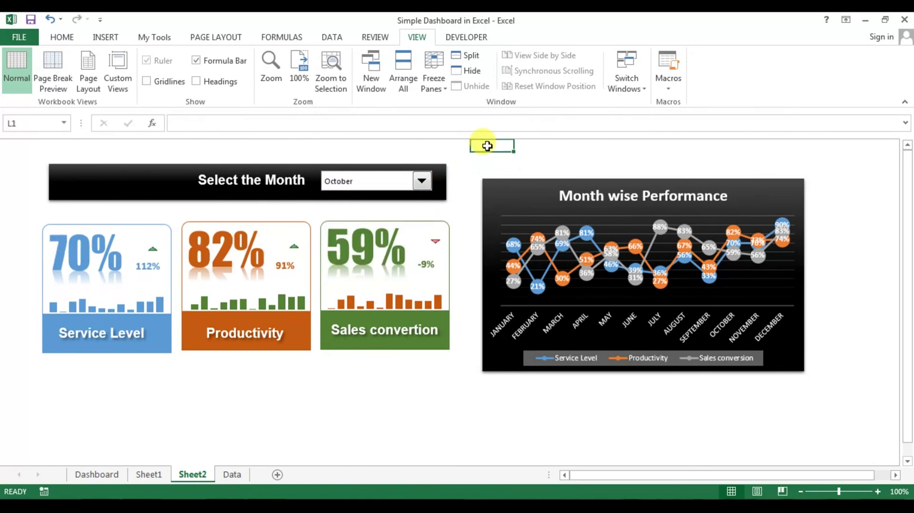